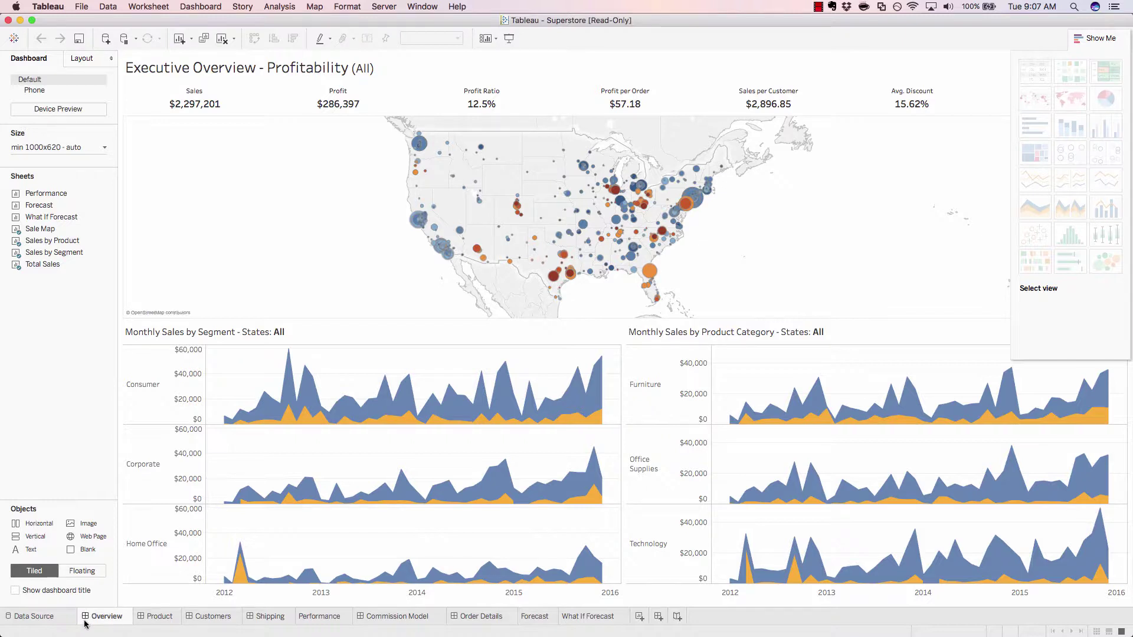
Open the Superstore workbook to its Overview dashboard showing $2,297,201 sales
mouse_move(85, 624)
mouse_move(410, 182)
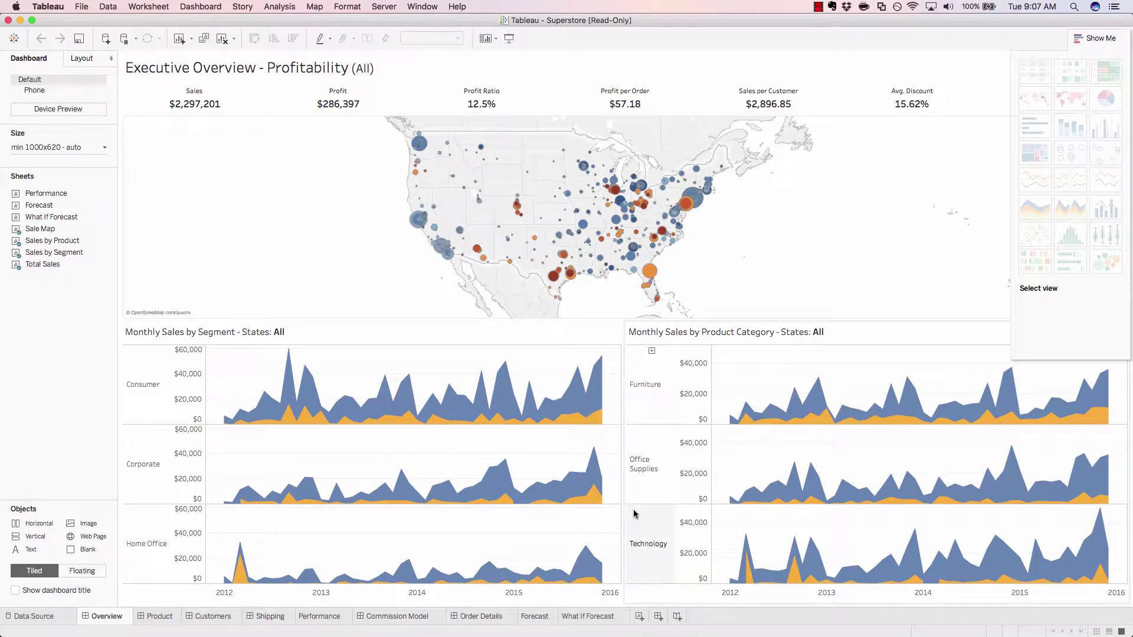
Add a new blank worksheet, Sheet 21, on the Sales Commission data source
left_click(639, 617)
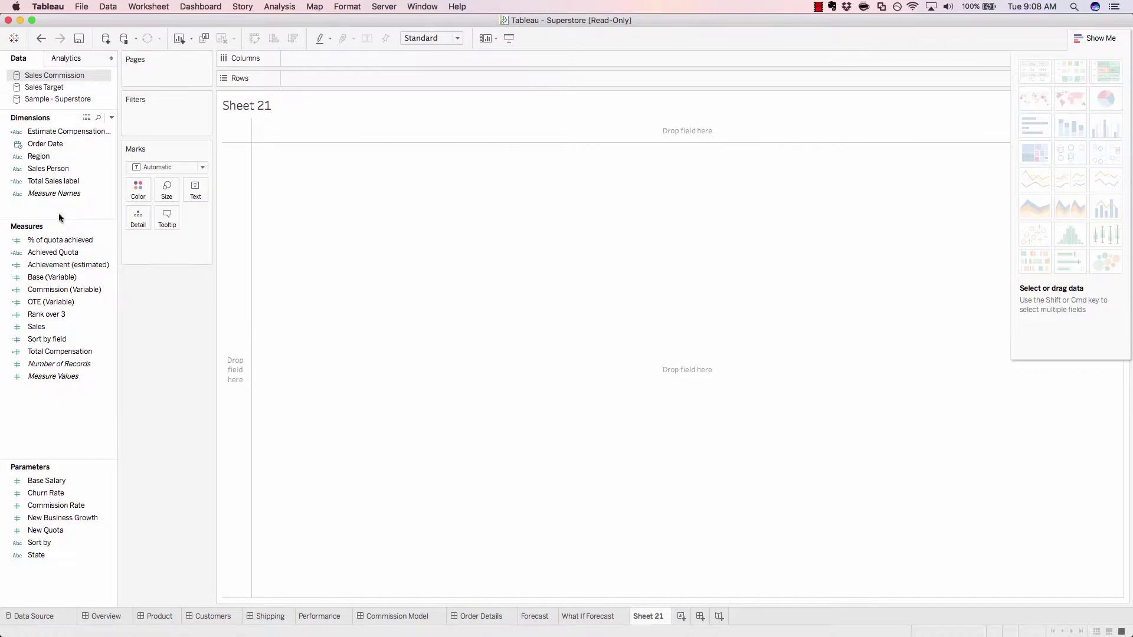
Build a Region text table of SUM(Sales) for Central, East and West, then hide Show Me
double_click(36, 155)
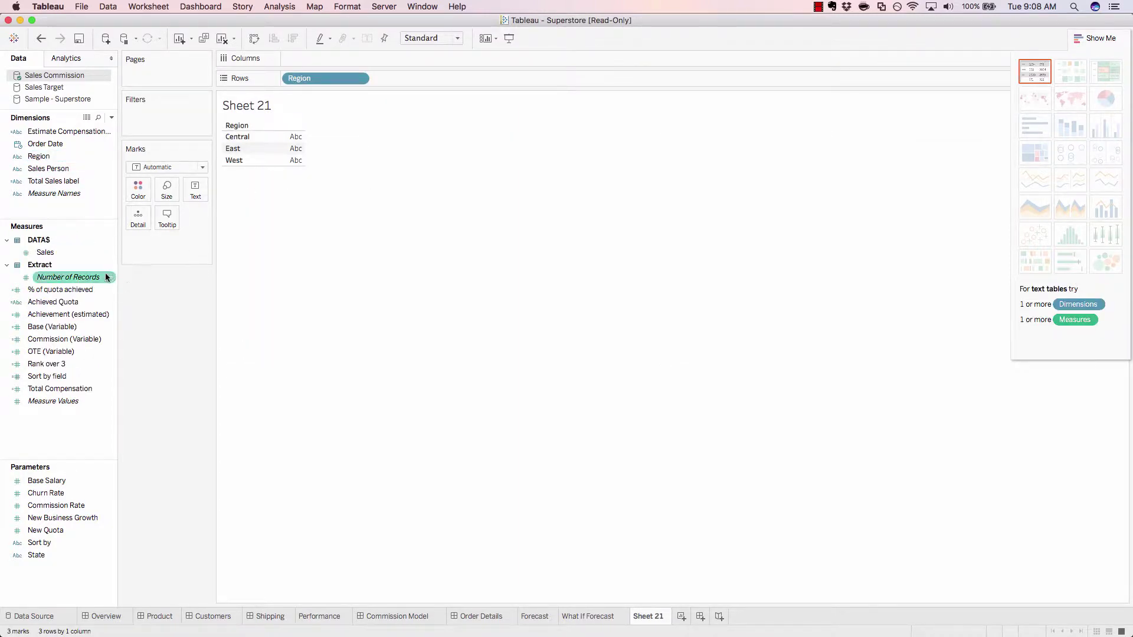
double_click(45, 252)
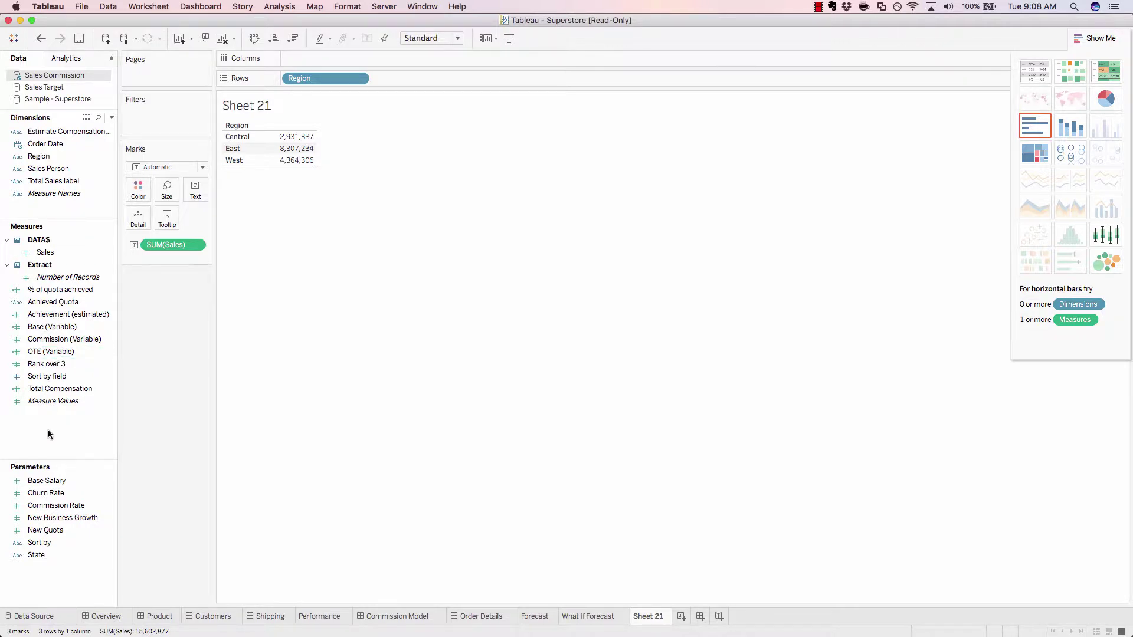
key("super+1")
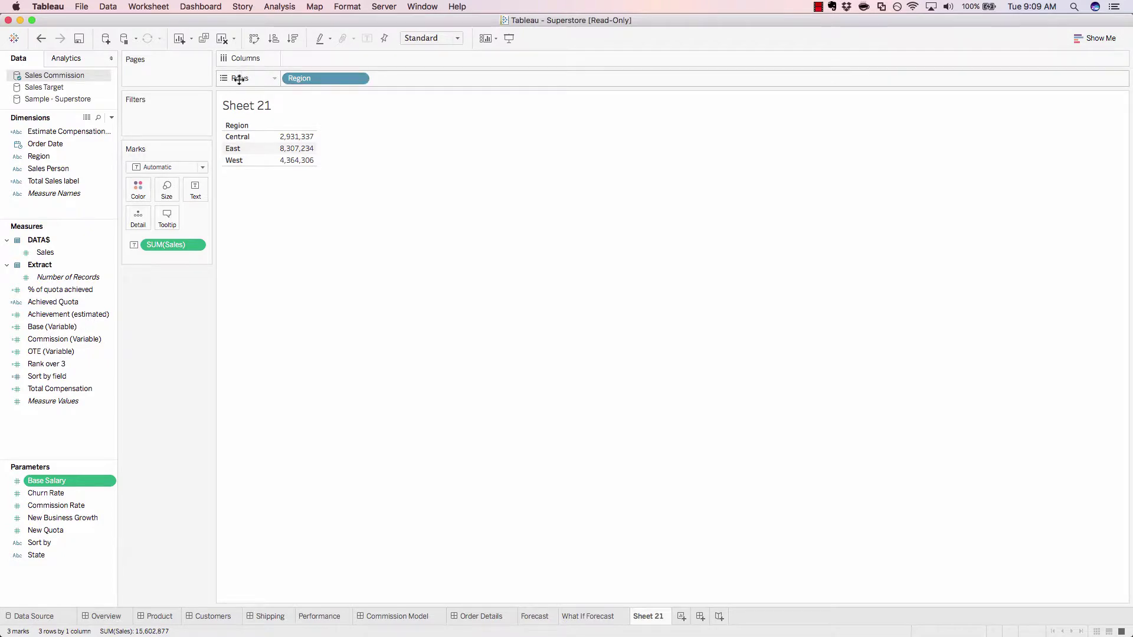
Swap Region out for Sales Person so the table lists 41 people's SUM(Sales)
left_click_drag(312, 79, 310, 58)
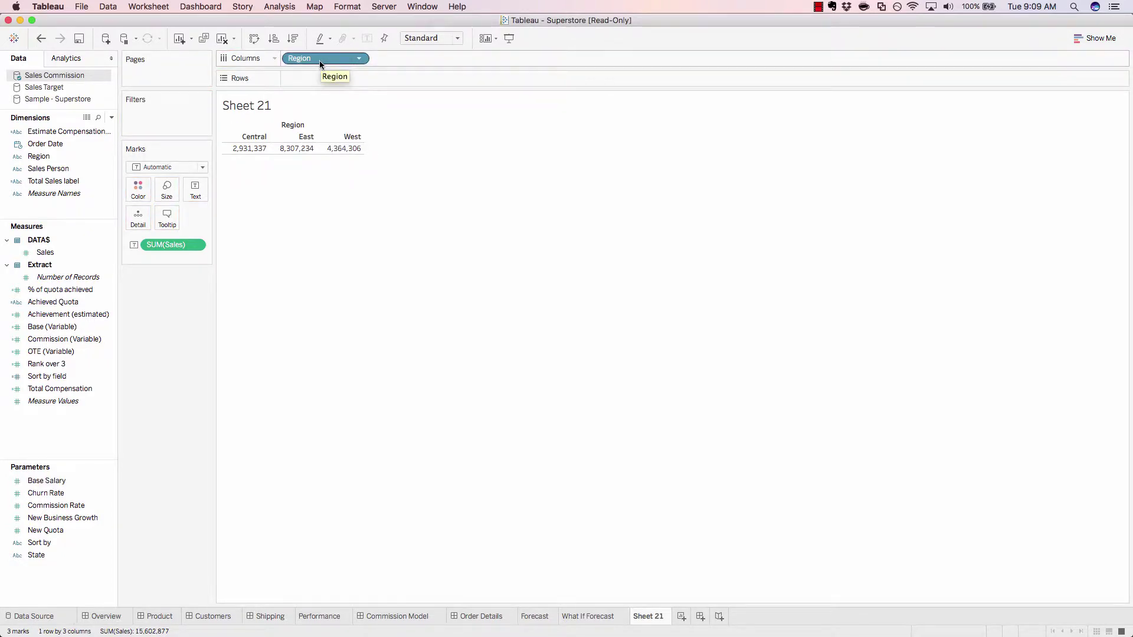
left_click_drag(38, 157, 416, 80)
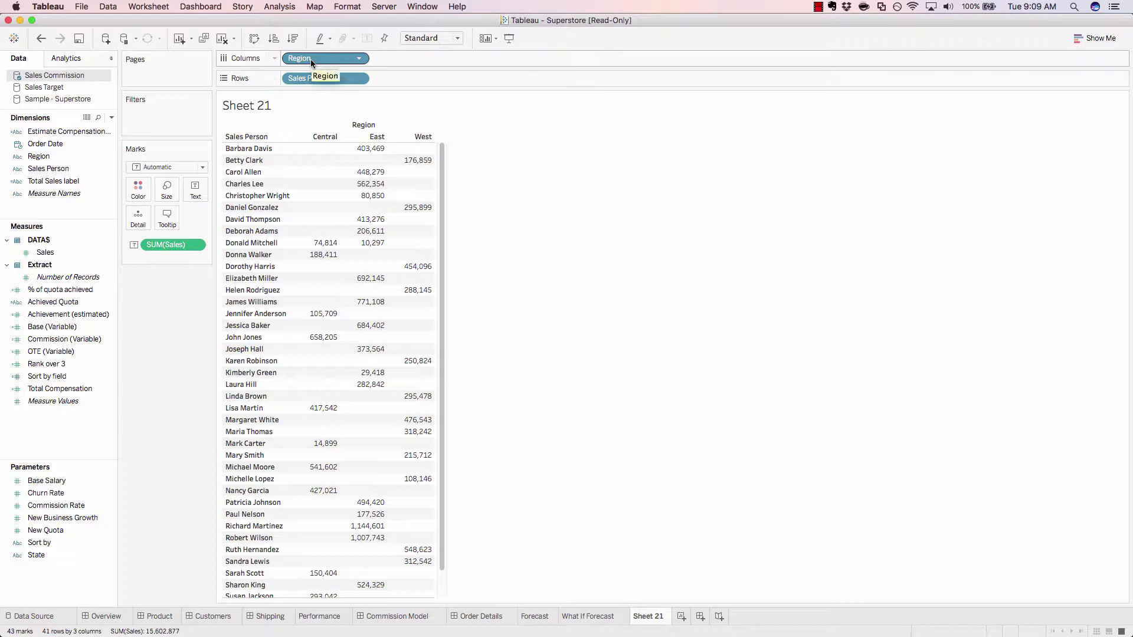
left_click_drag(311, 59, 144, 350)
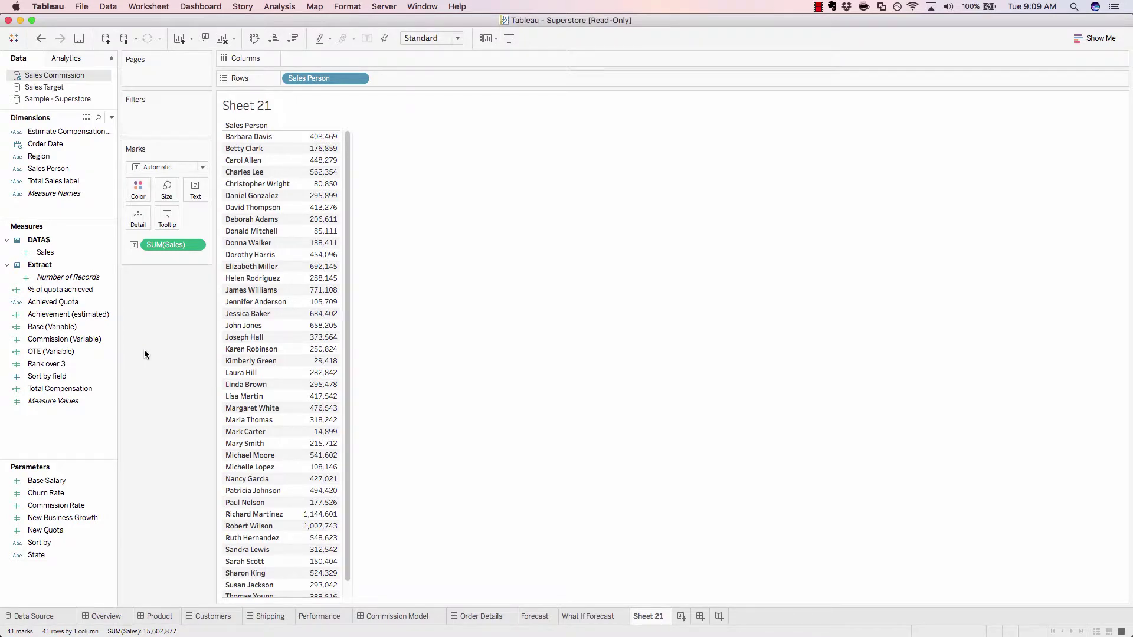
Remove the Sales Person and SUM(Sales) pills from the view
right_click(319, 79)
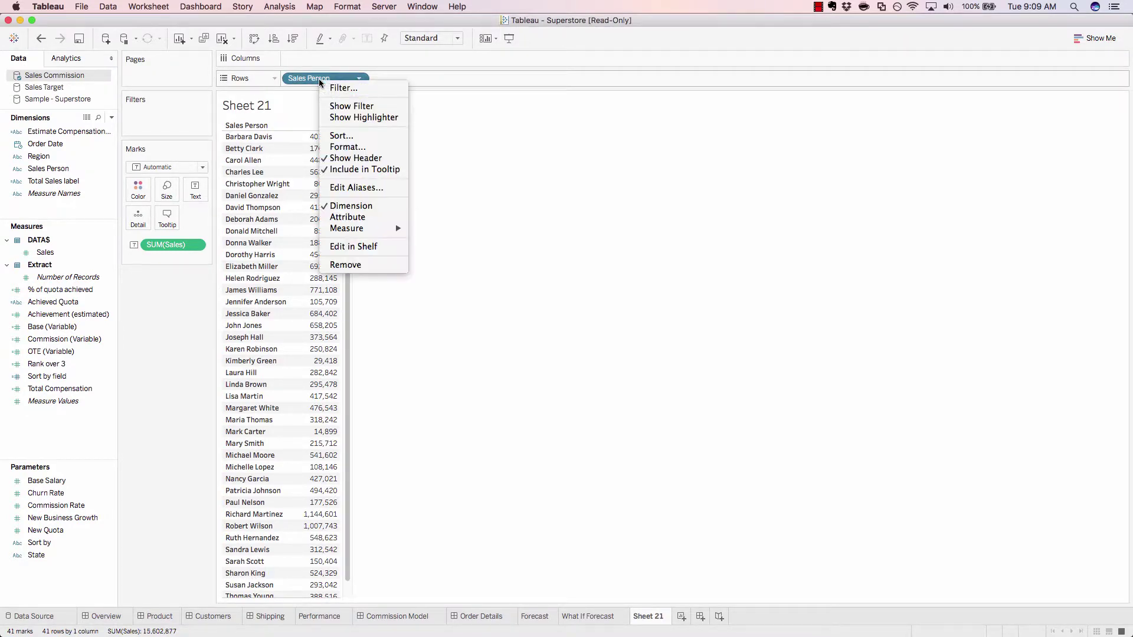
left_click(351, 265)
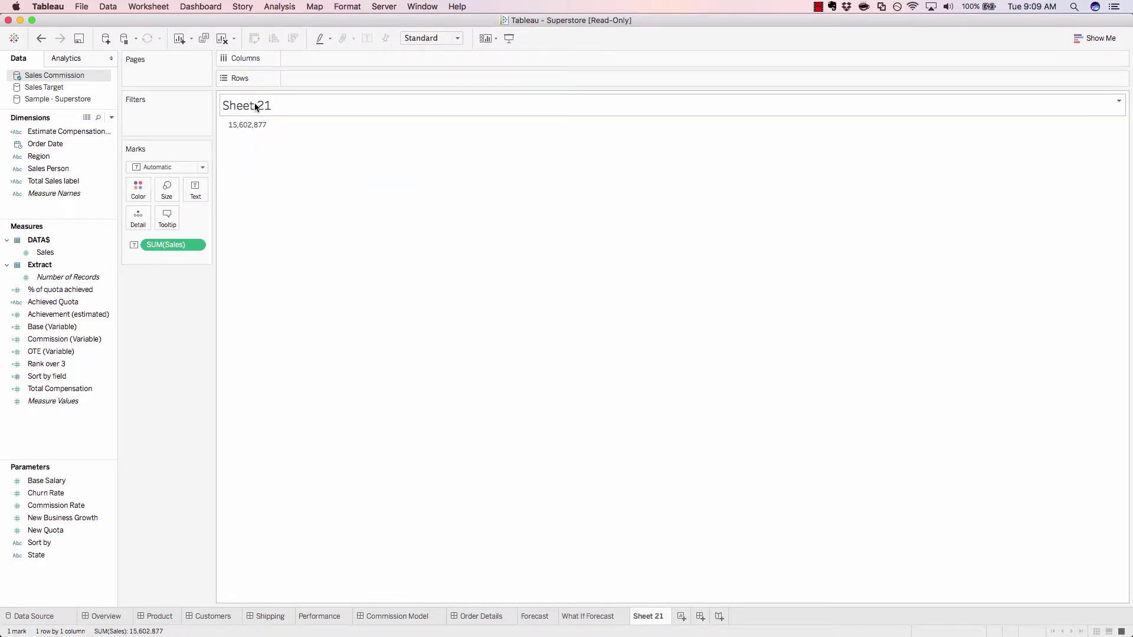
right_click(167, 249)
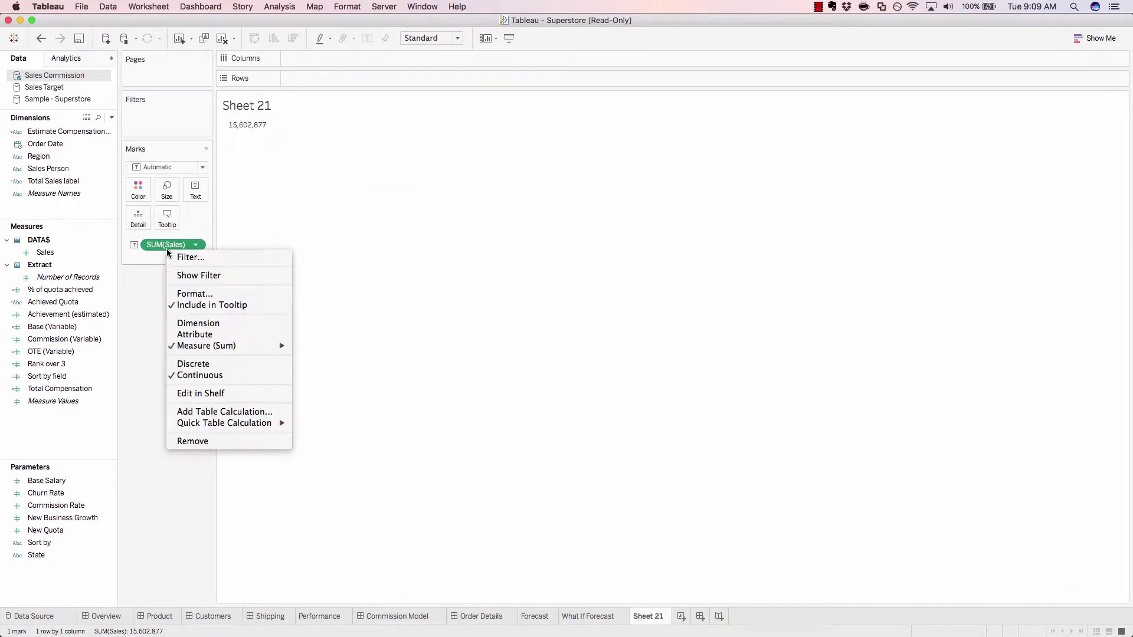
left_click(190, 440)
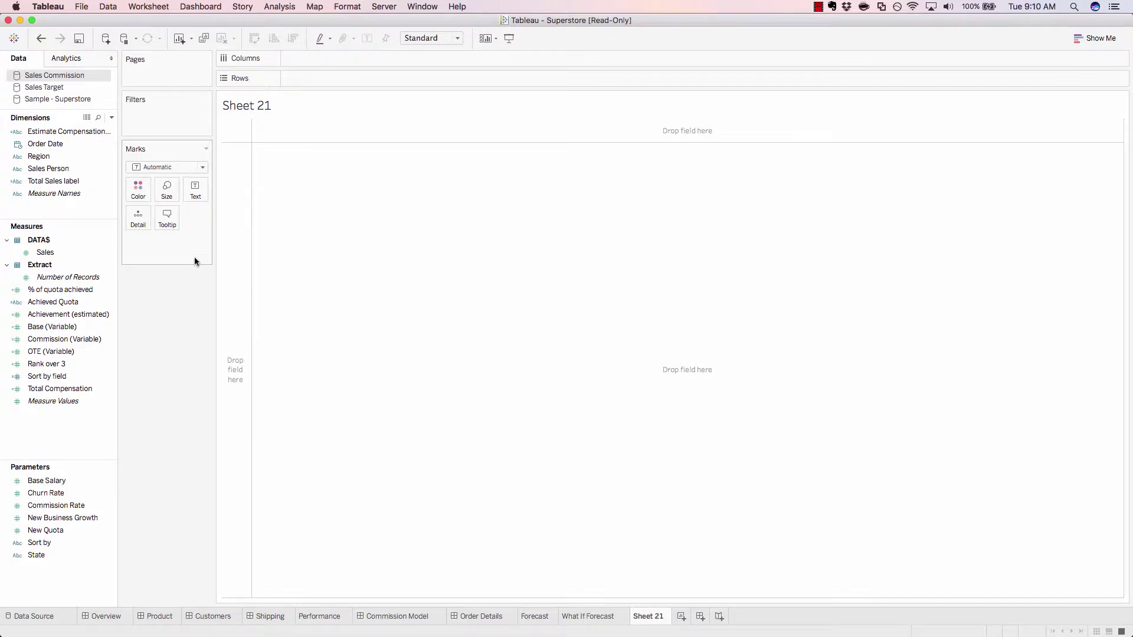
Put Sales Person on Rows and SUM(Sales) as text for all 41 people
left_click(18, 158)
left_click(26, 169)
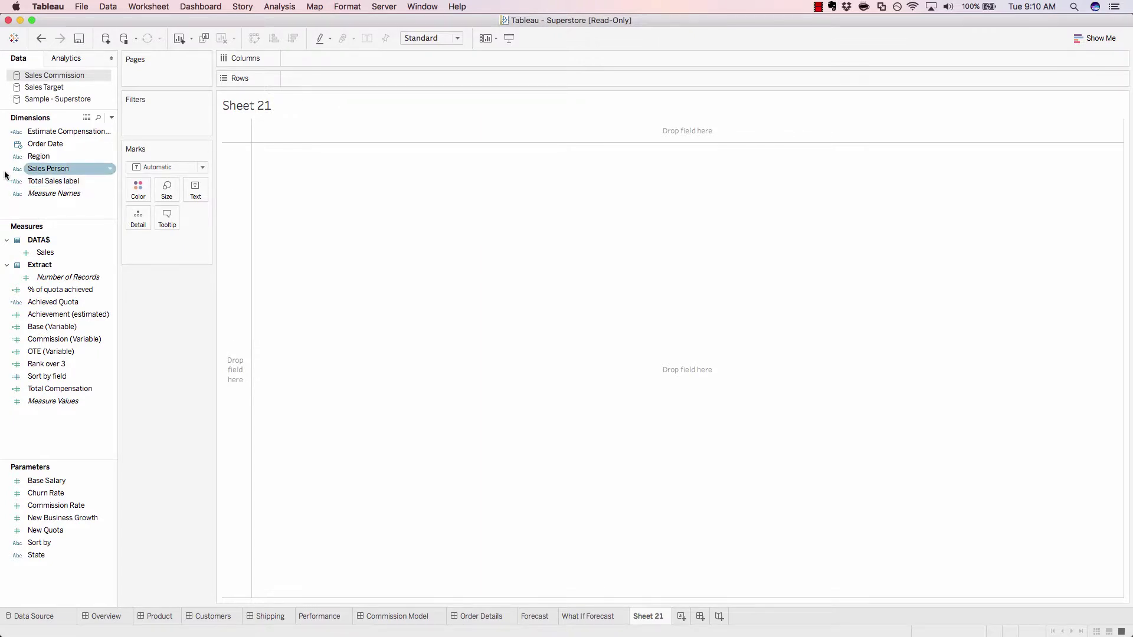
double_click(47, 169)
left_click(52, 254)
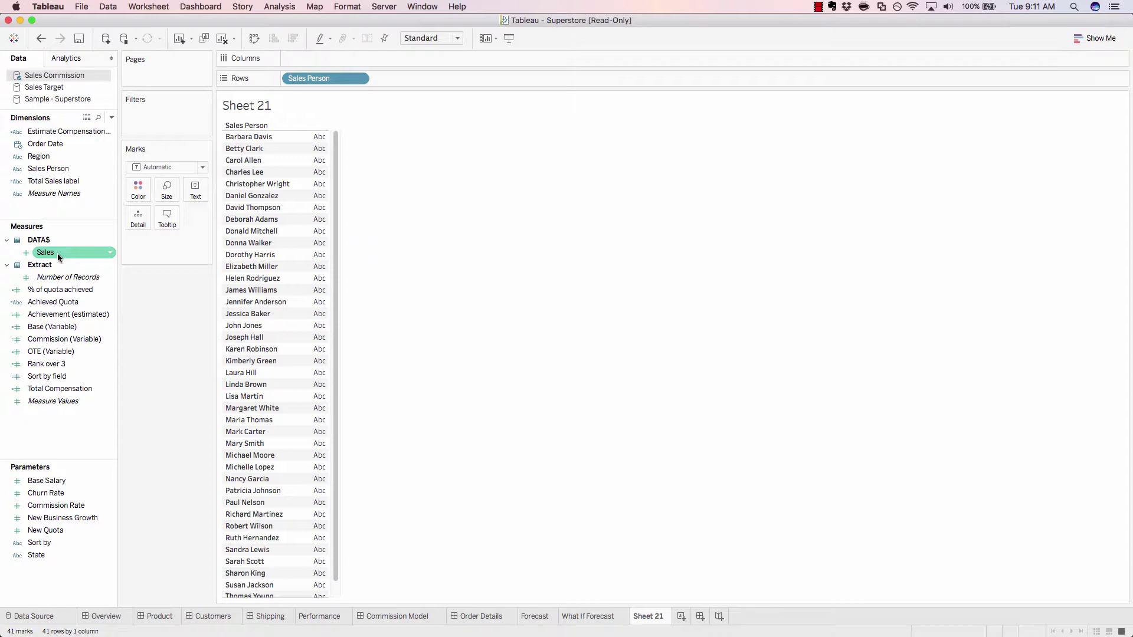
double_click(58, 253)
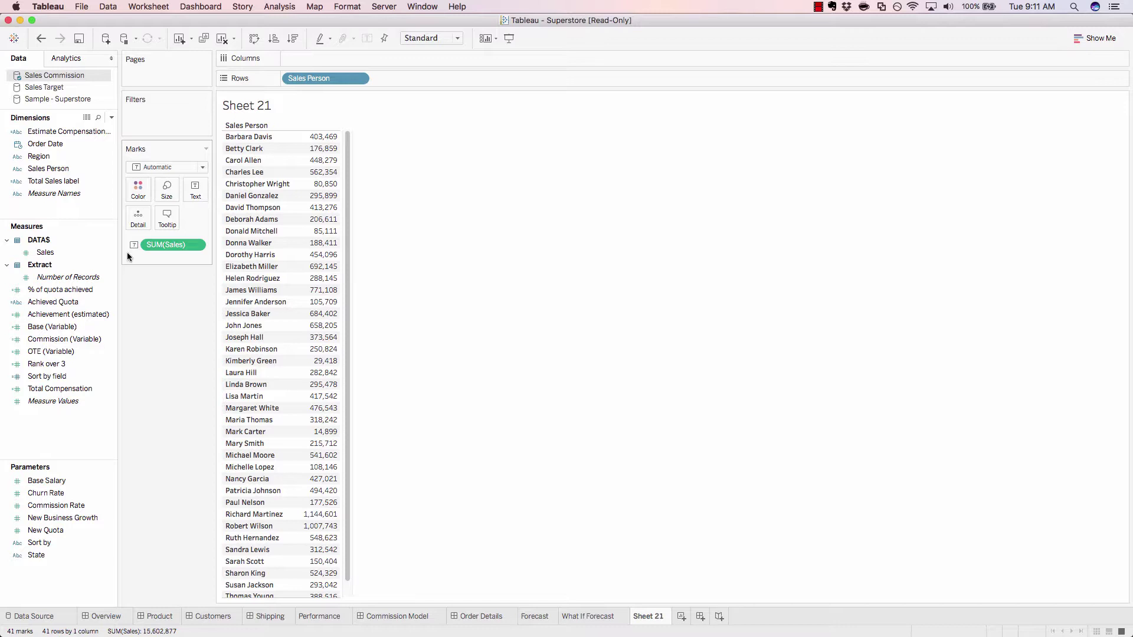
Set the mark type to Bar and size the bars by SUM(Sales), legend 14,899–1,144,601
left_click(201, 172)
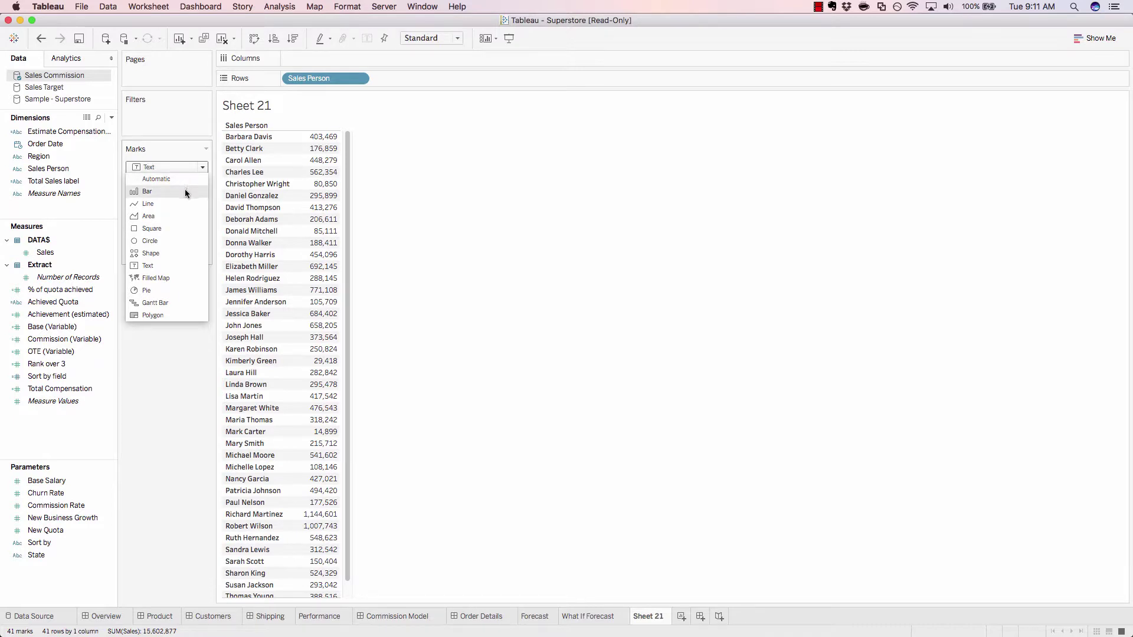
left_click(185, 192)
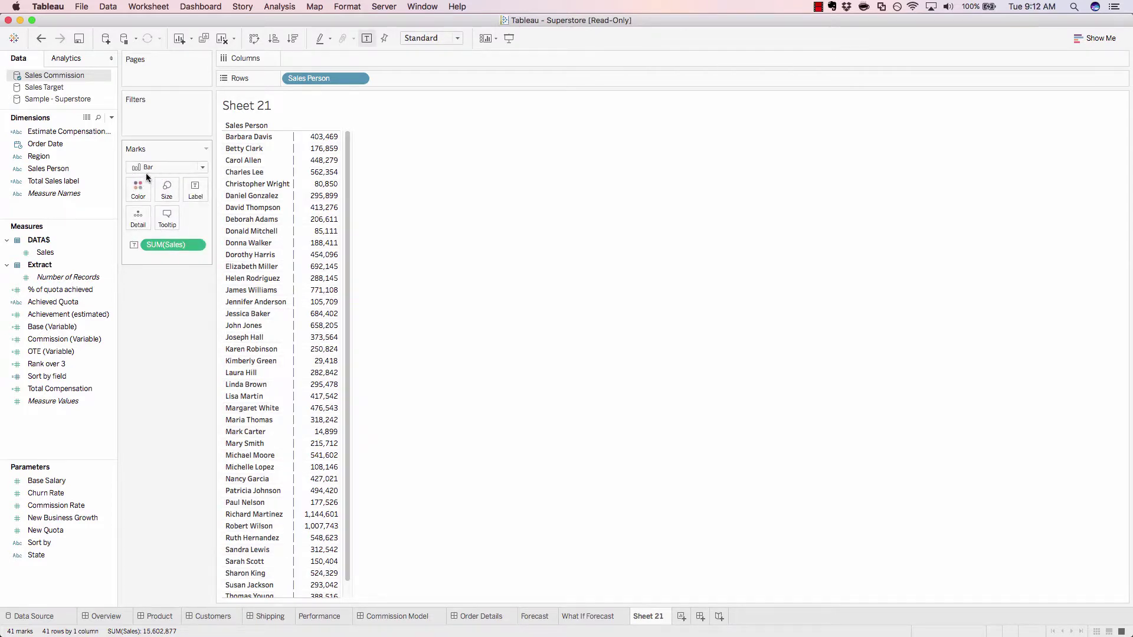
left_click(133, 245)
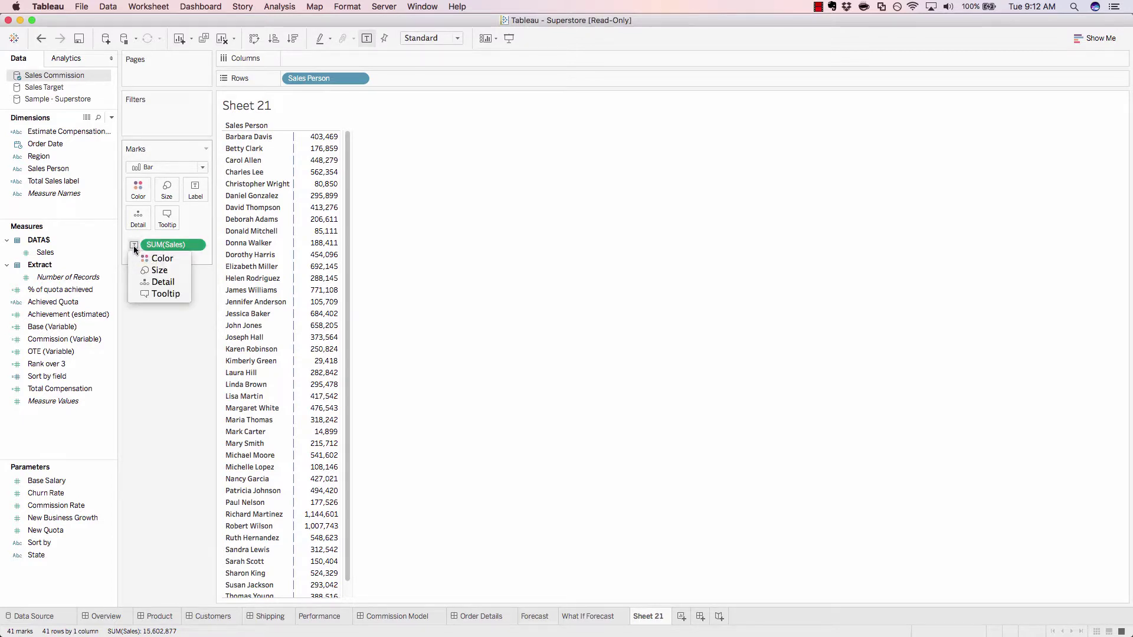
left_click(158, 270)
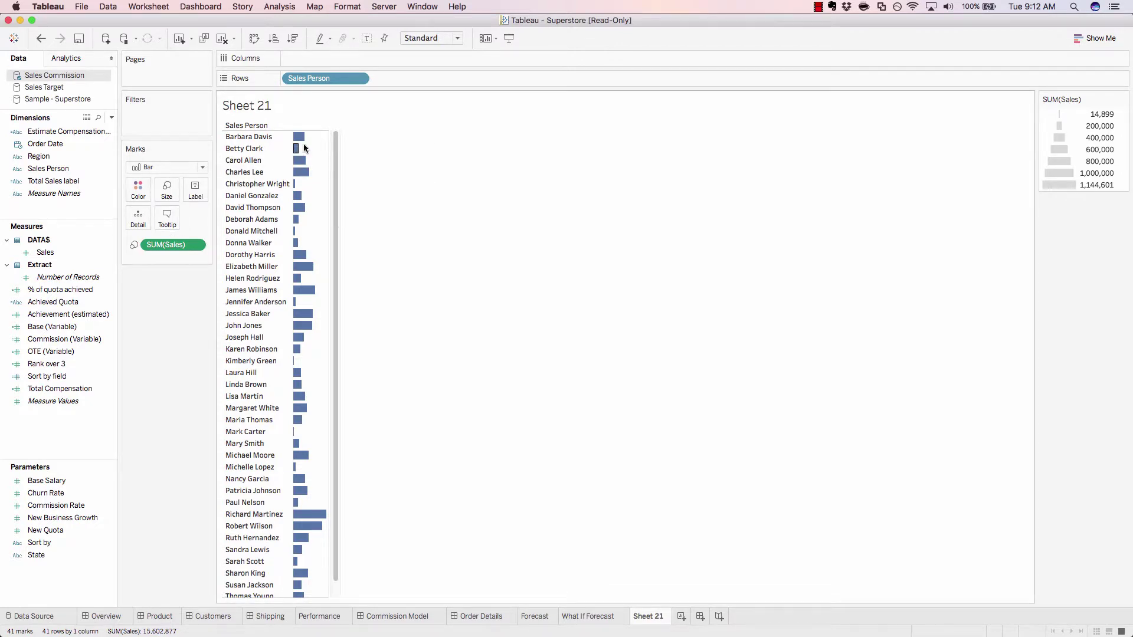
mouse_move(306, 145)
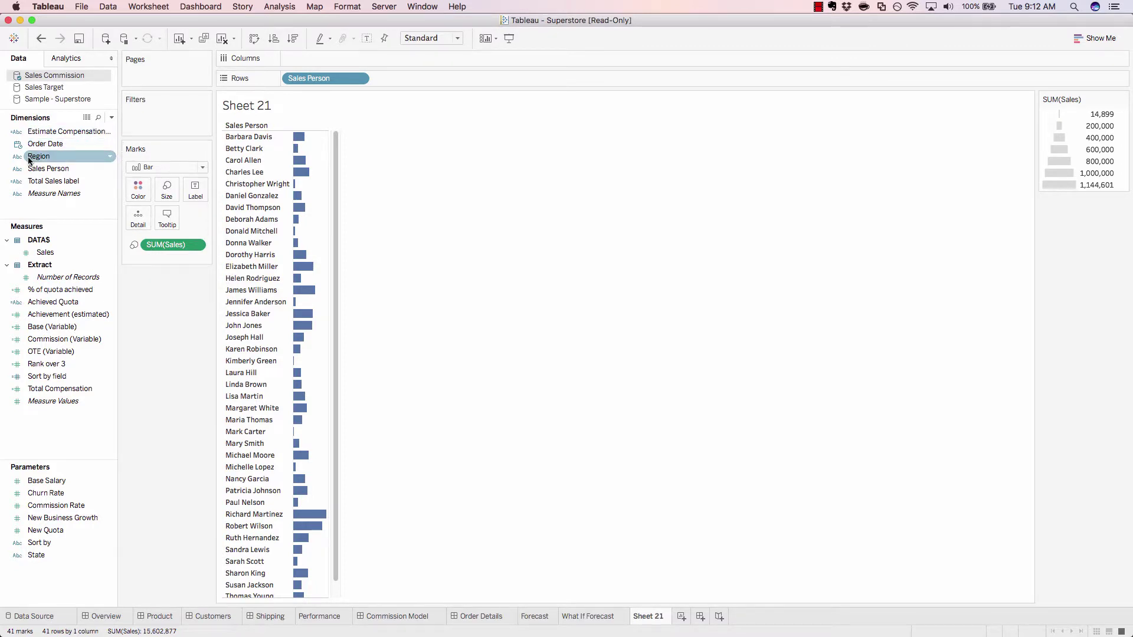
Filter Region to Central and East, narrowing the bars to 28 sales people
left_click_drag(29, 159, 155, 131)
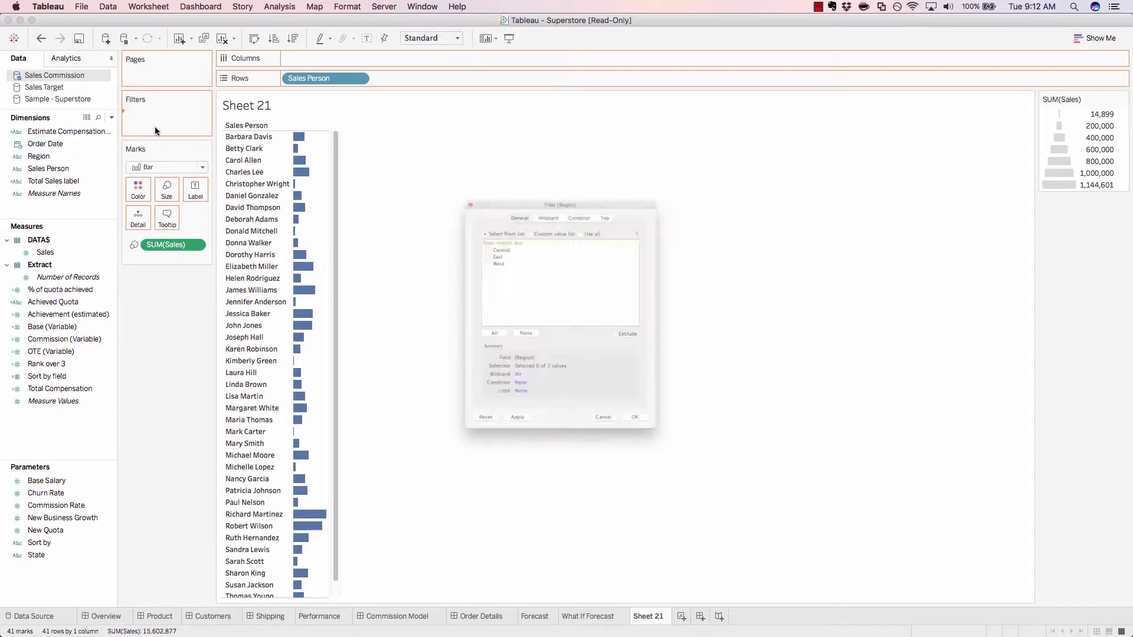
left_click(452, 226)
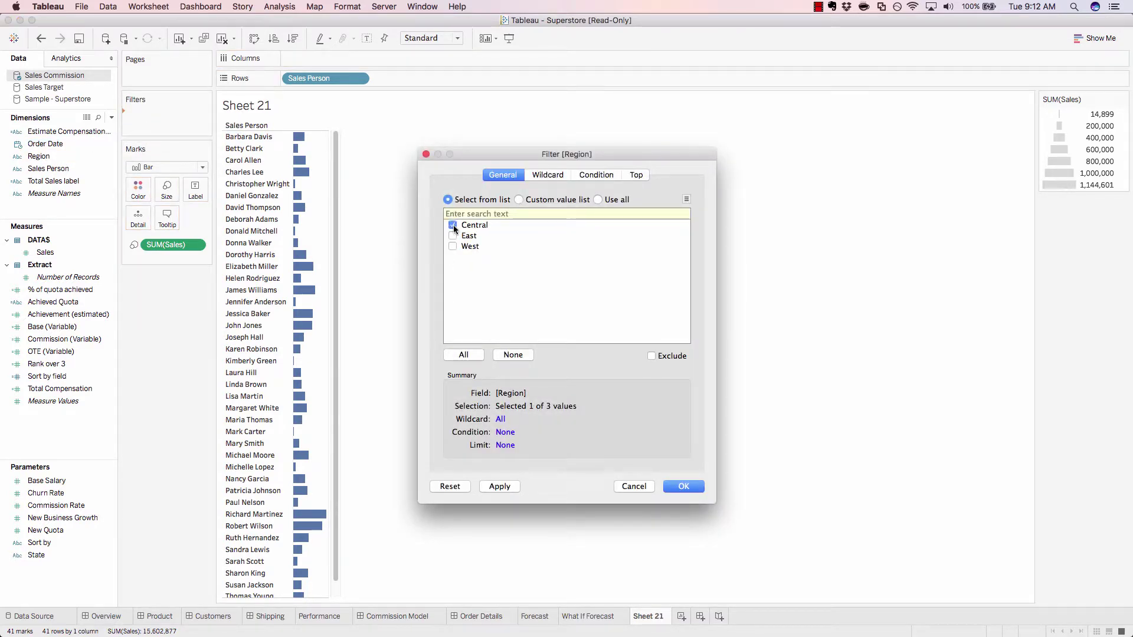
left_click(453, 236)
left_click(682, 496)
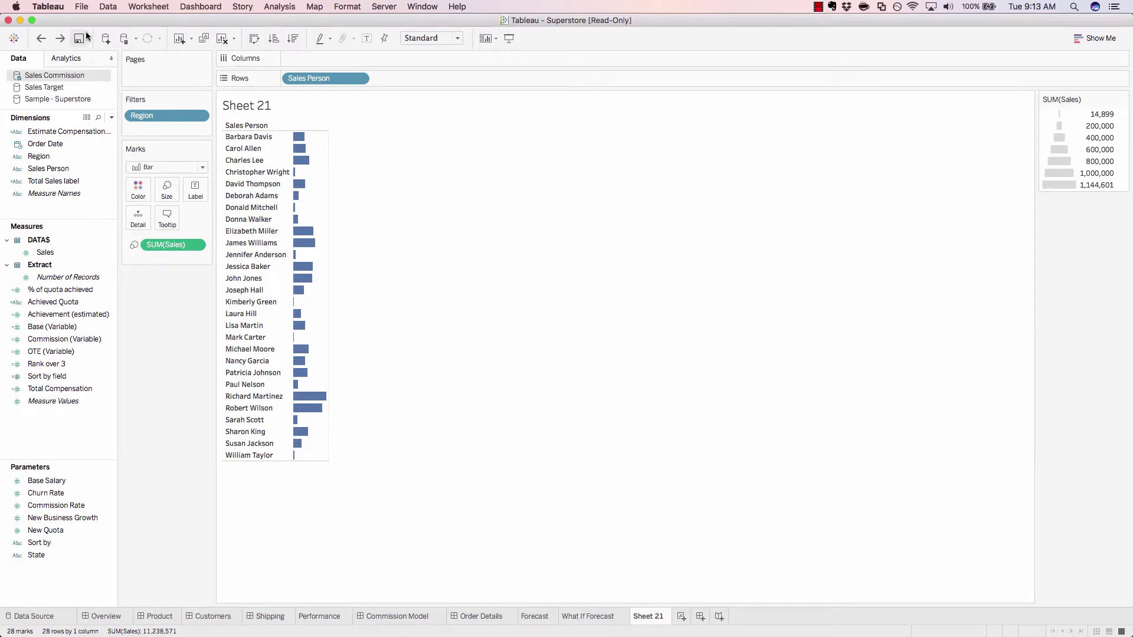
Undo back through earlier versions of the view, past the plain sales text table
left_click(41, 41)
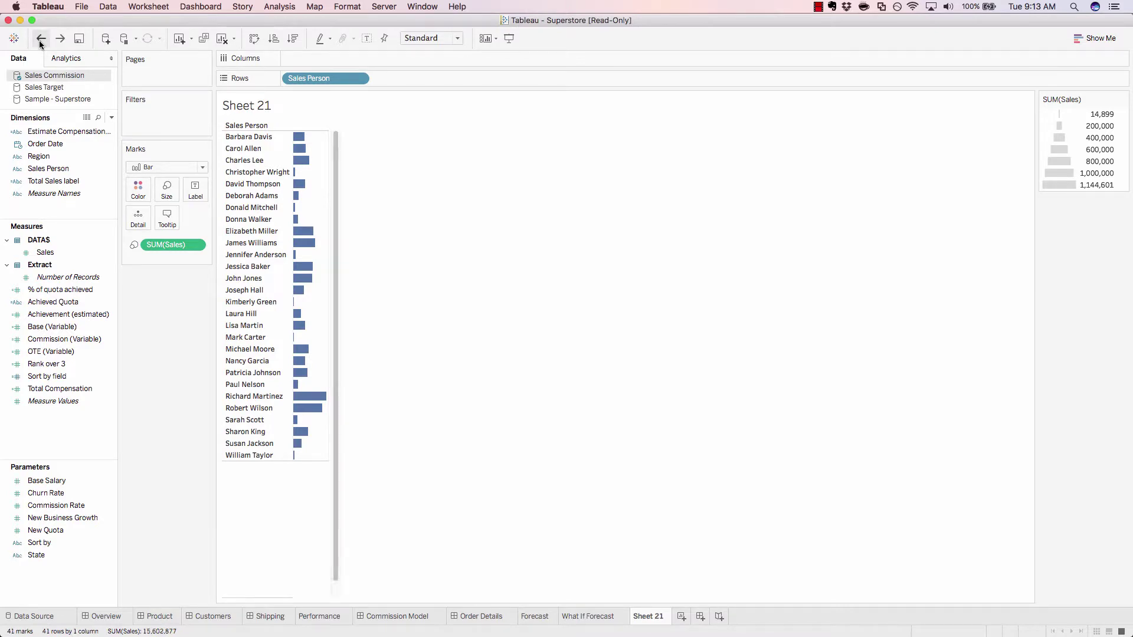
left_click(60, 39)
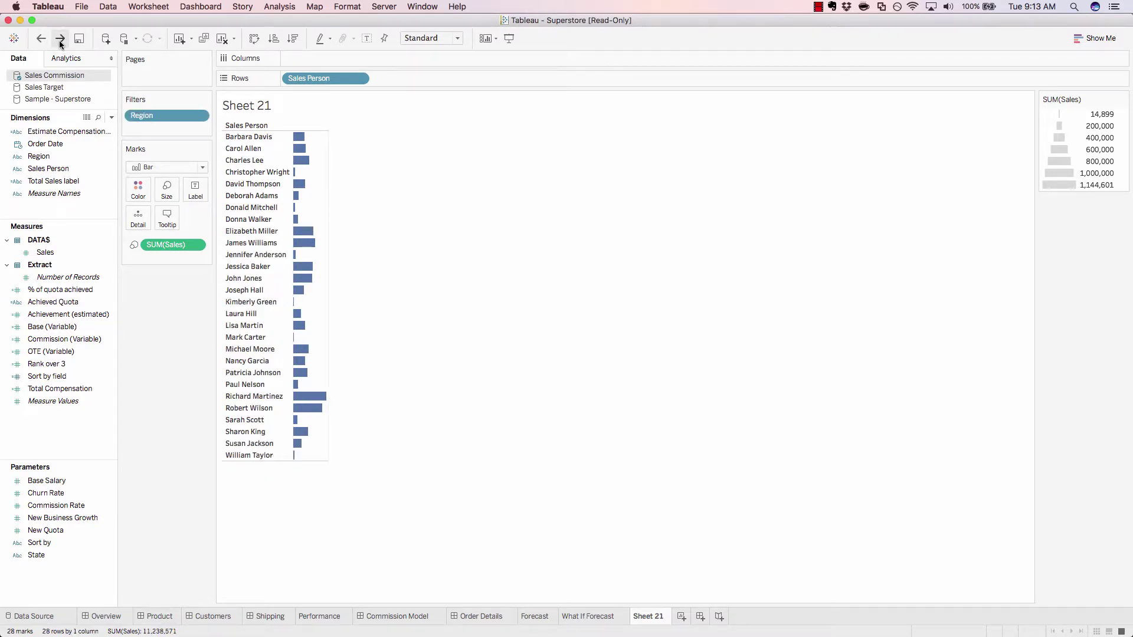
left_click(39, 41)
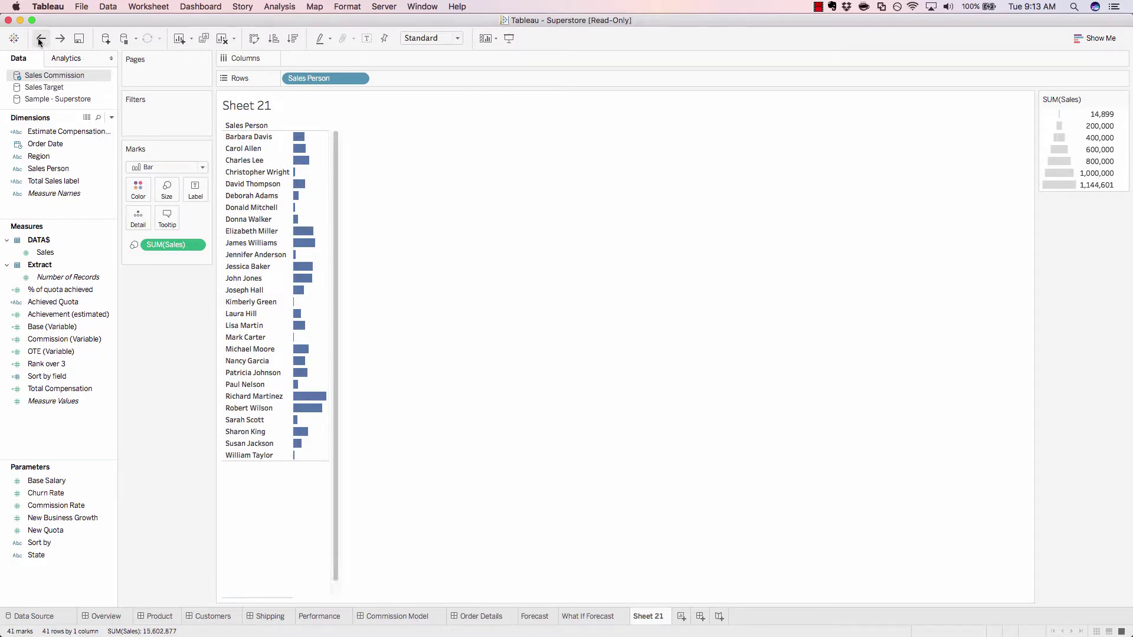
left_click(39, 41)
left_click(40, 41)
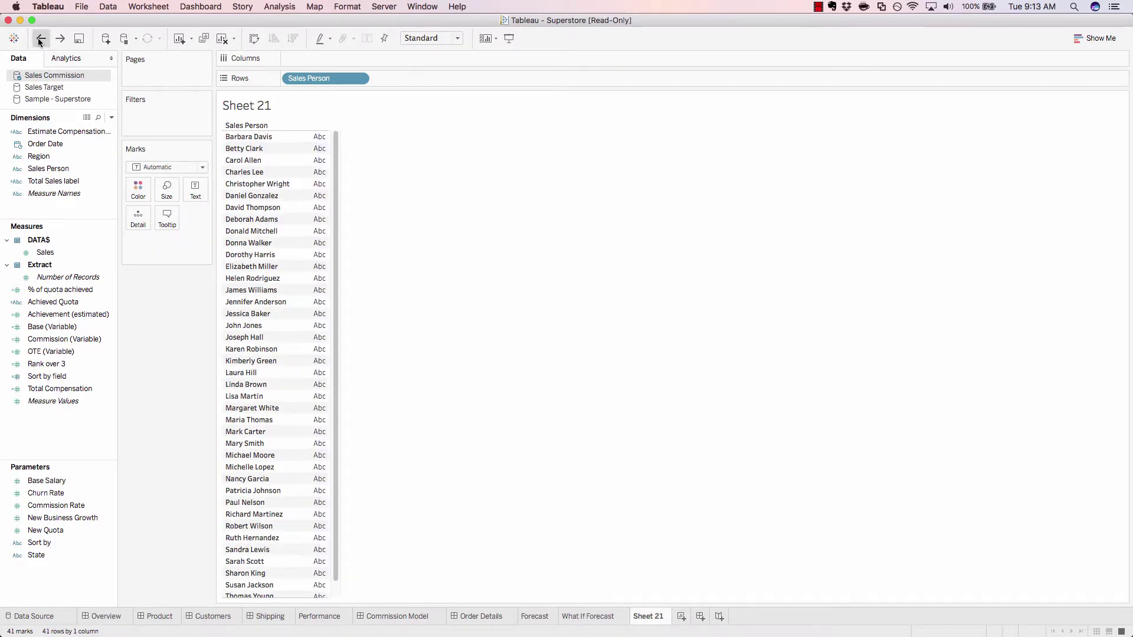
left_click(39, 41)
left_click(40, 41)
Redo until Region is back on Pages, showing East's 17 bars totalling 8,296,937
left_click(58, 40)
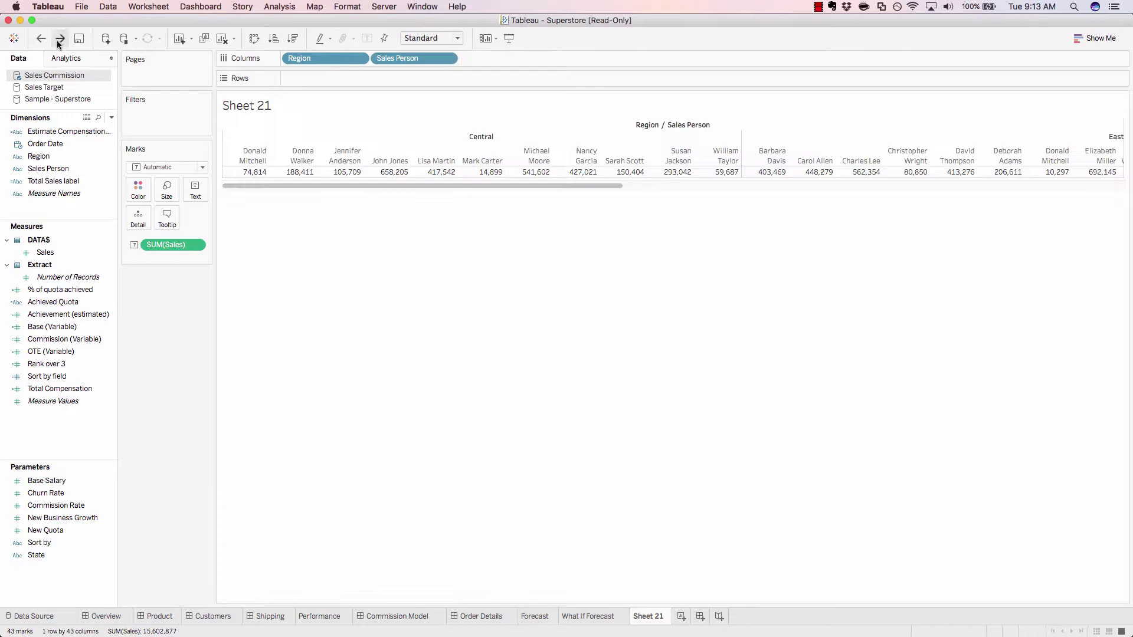
left_click(59, 40)
left_click(59, 40)
left_click(58, 40)
left_click(58, 40)
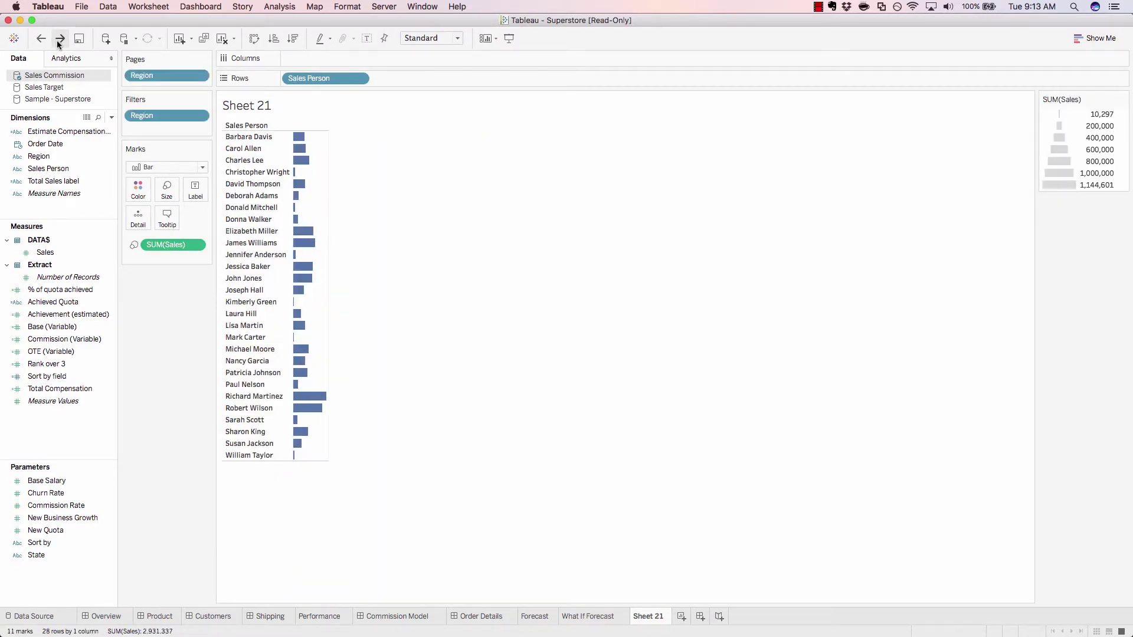
left_click(58, 40)
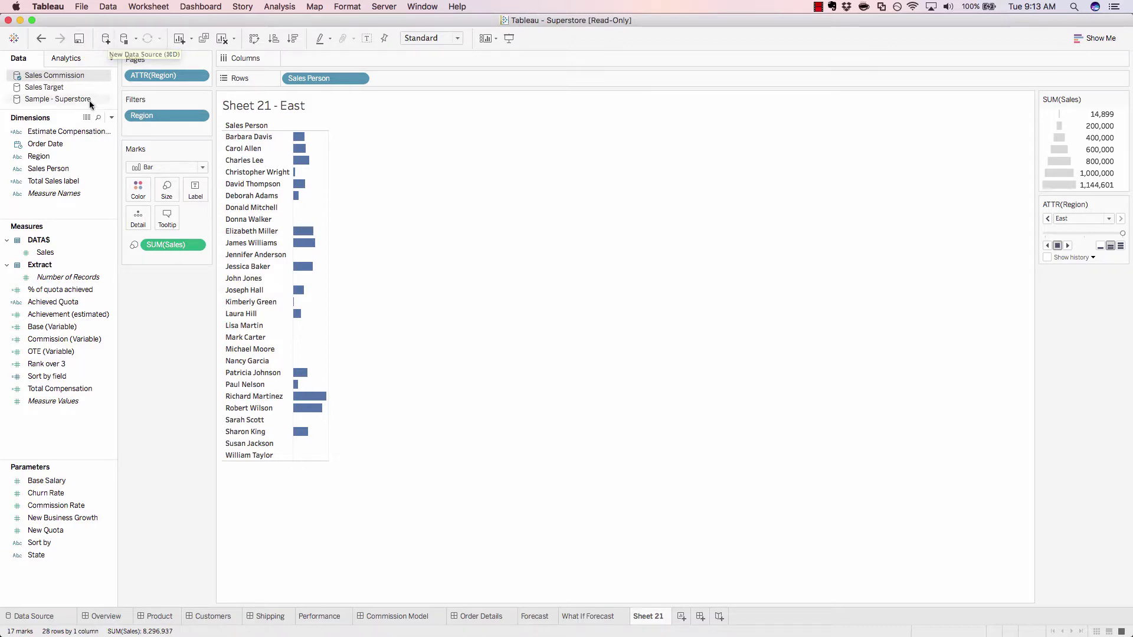
left_click(52, 90)
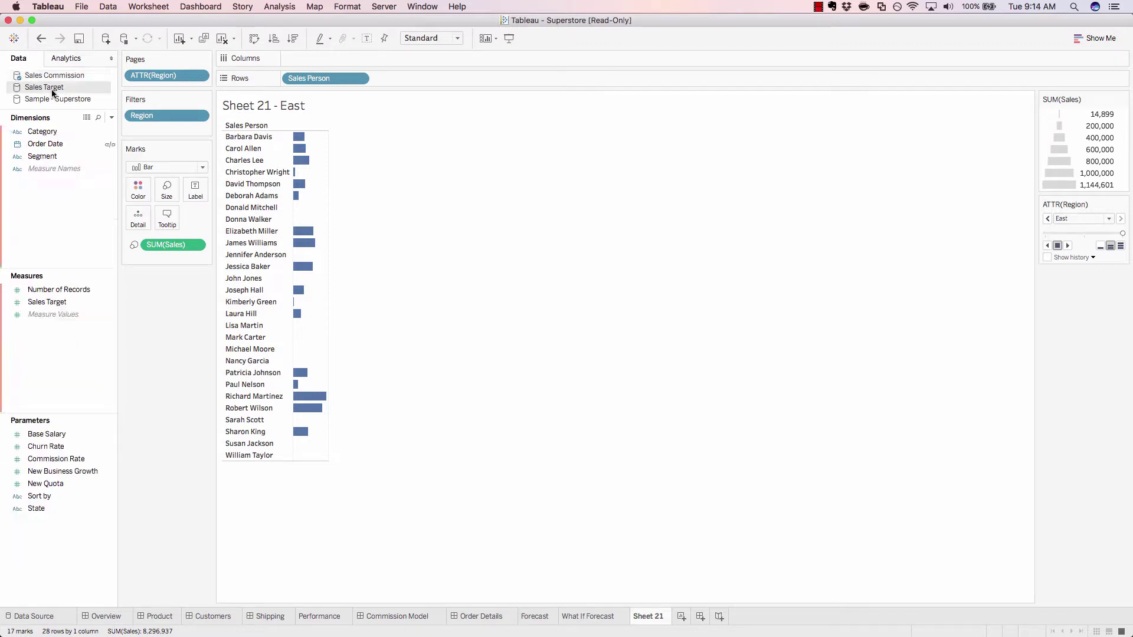
left_click(45, 101)
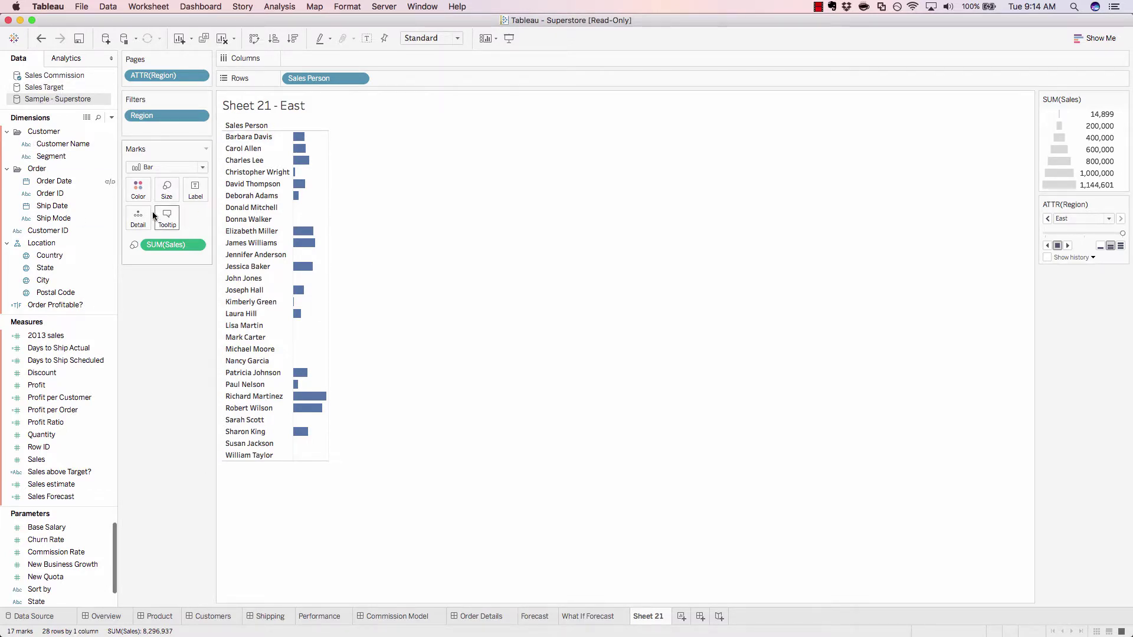
left_click(40, 77)
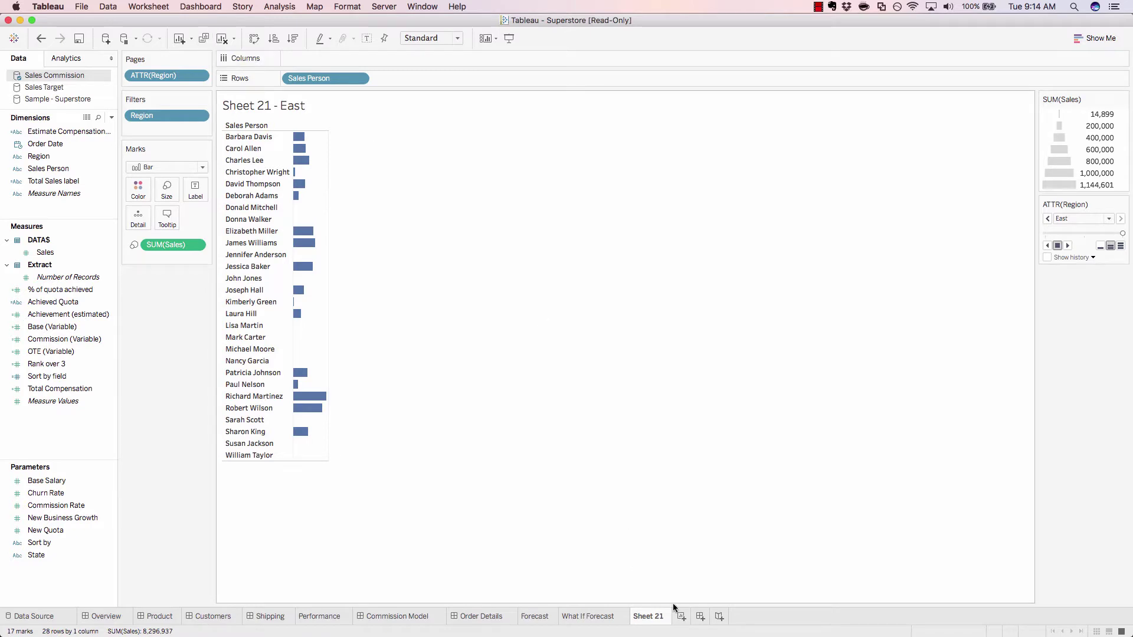
right_click(656, 619)
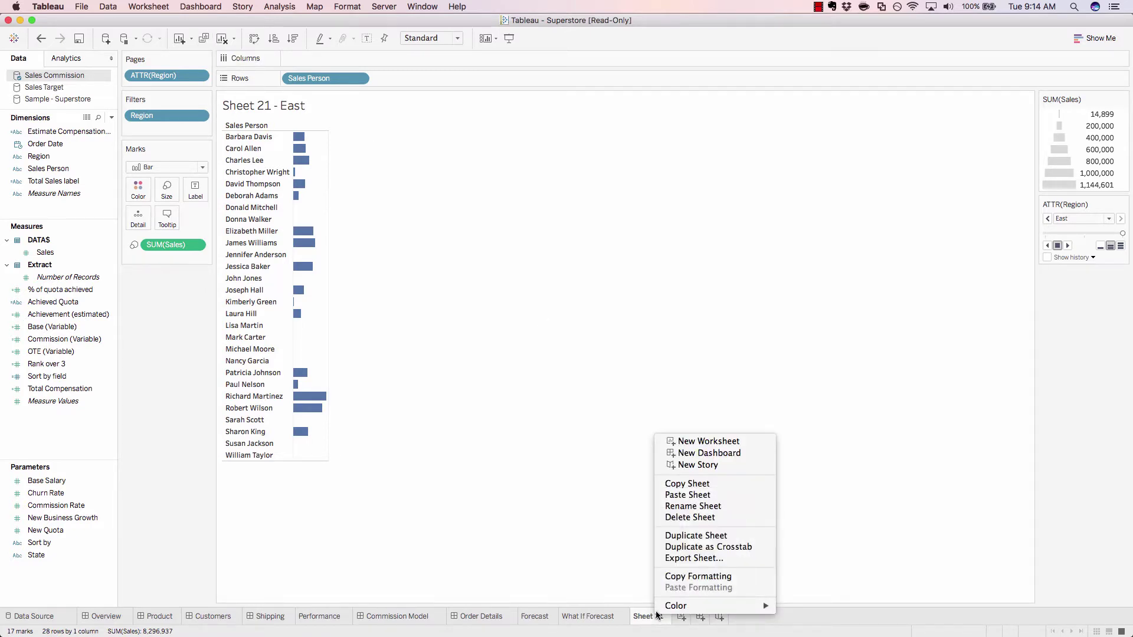
left_click(679, 537)
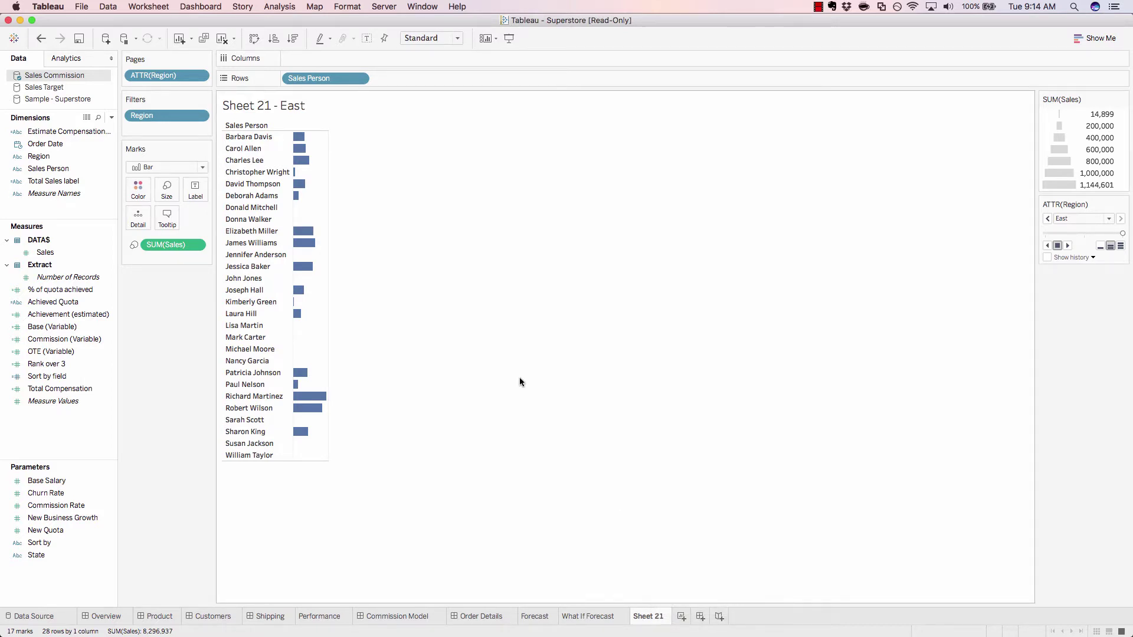
left_click(222, 40)
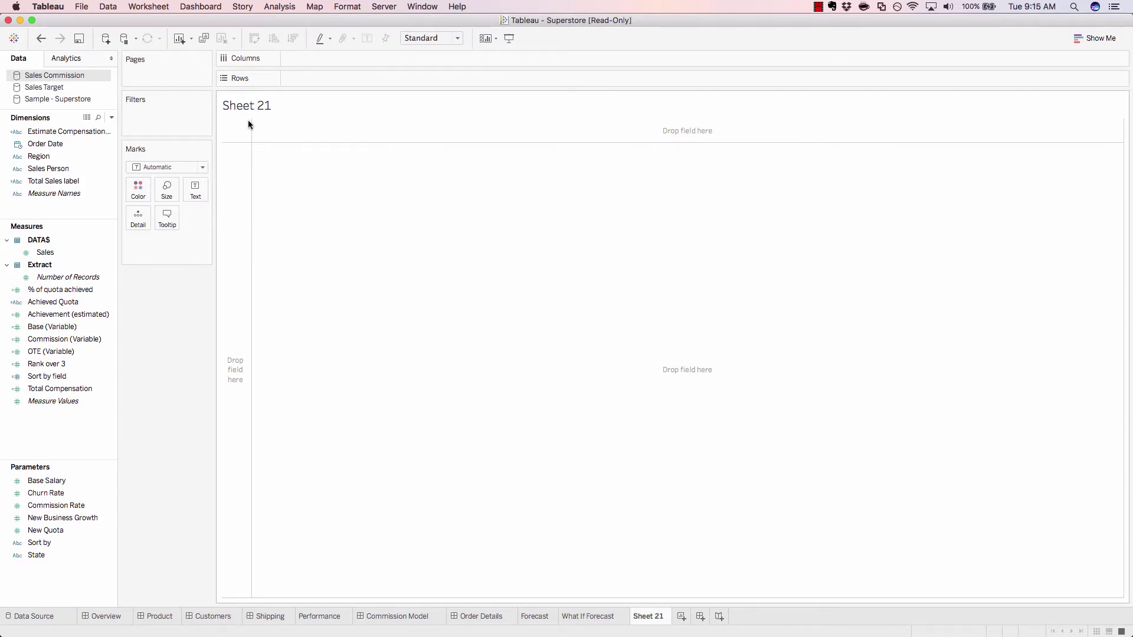
left_click(102, 304)
key("super+z")
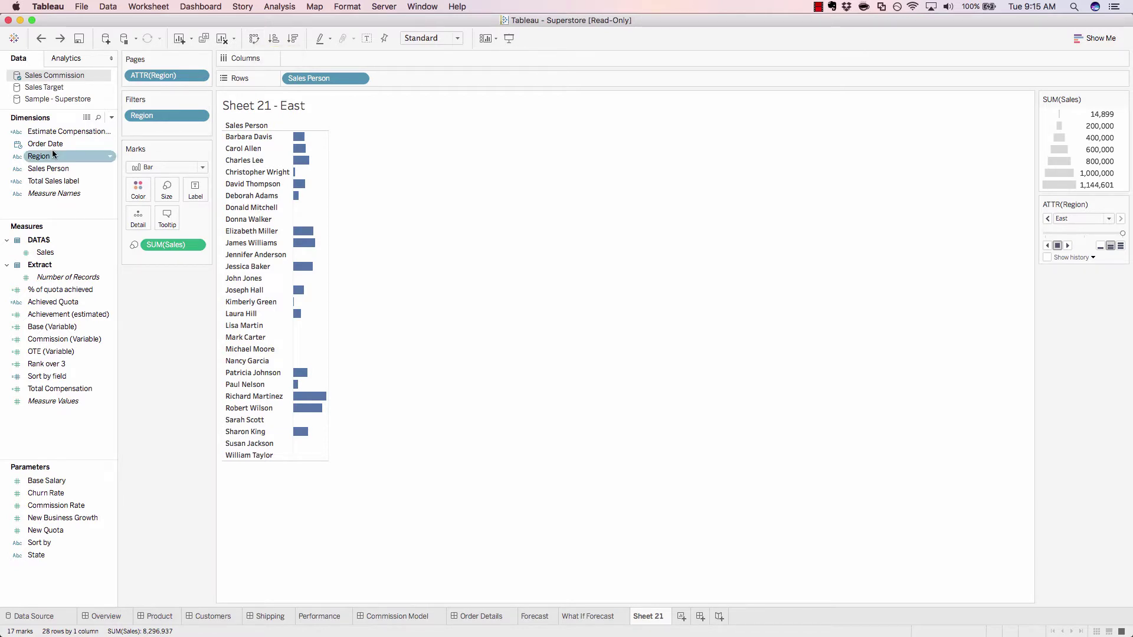
Add order year as columns and sort East's sales people descending by sales
left_click_drag(88, 144, 321, 79)
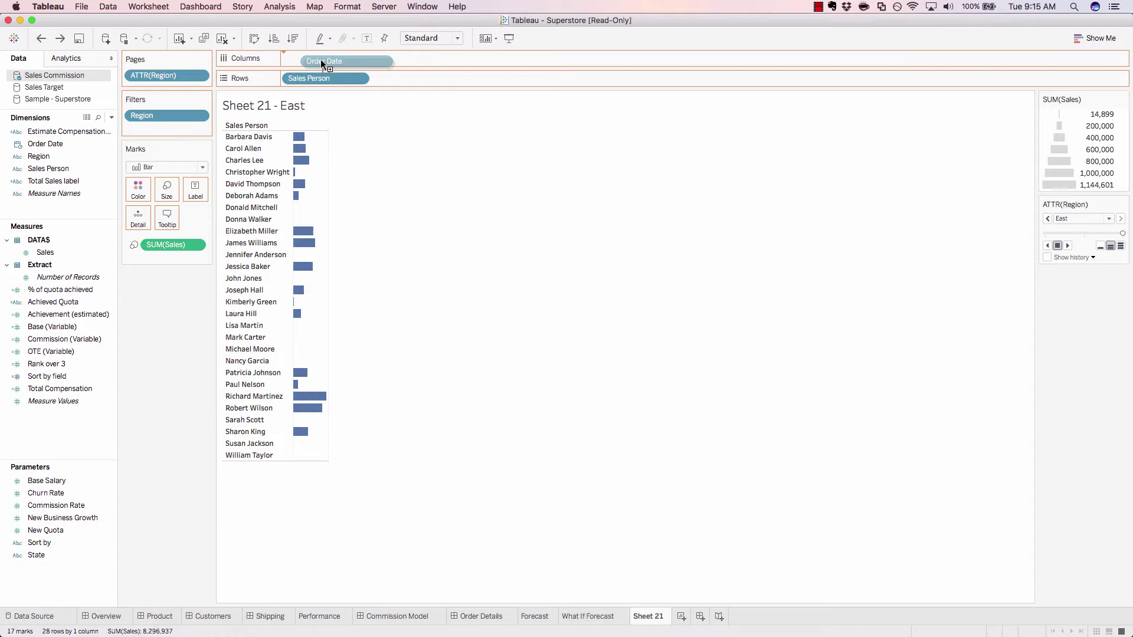
left_click_drag(320, 59, 320, 58)
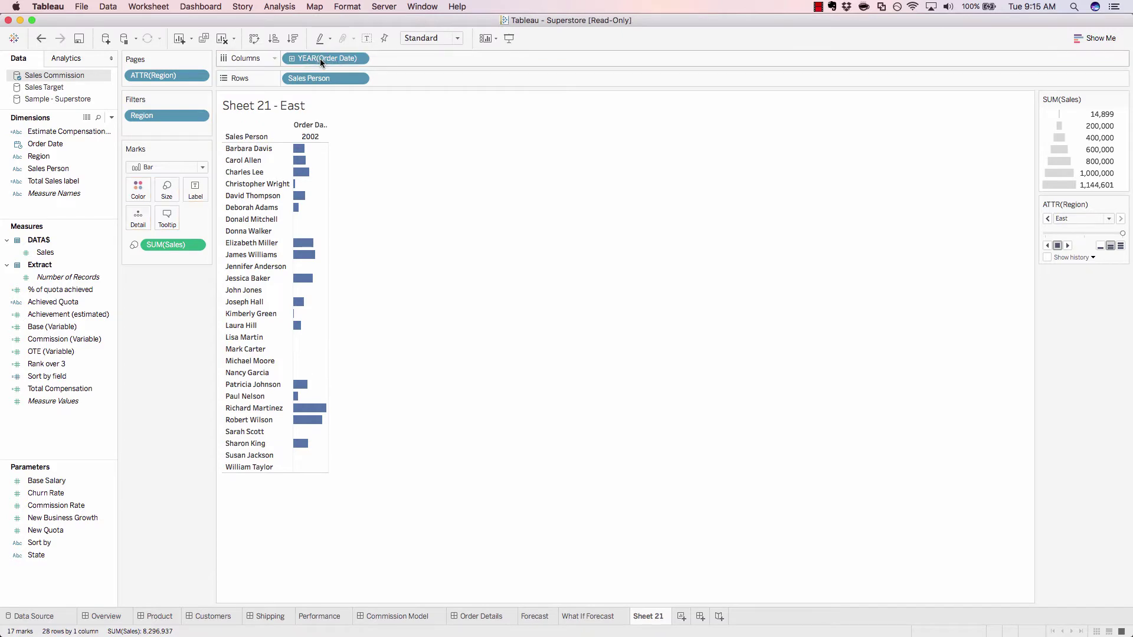
left_click(254, 39)
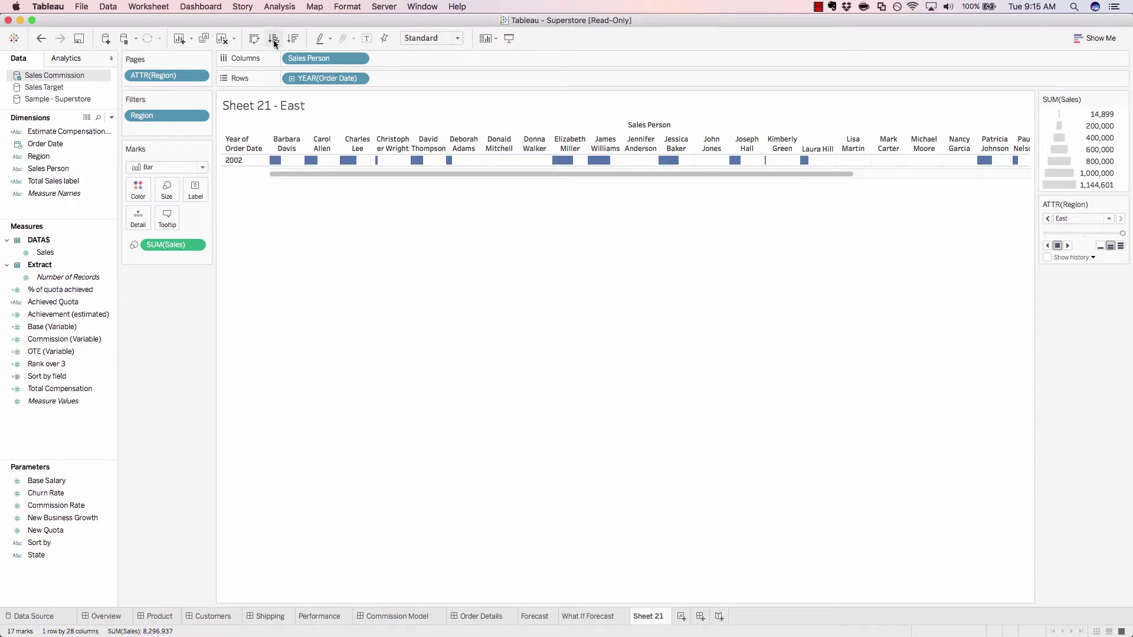
left_click(253, 39)
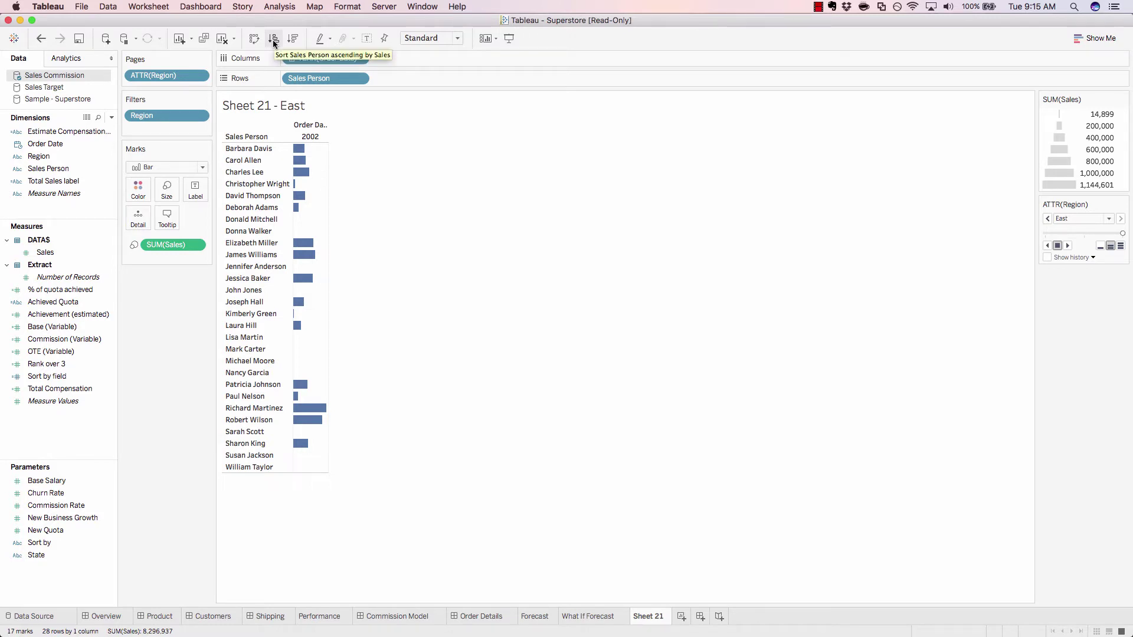
left_click(274, 39)
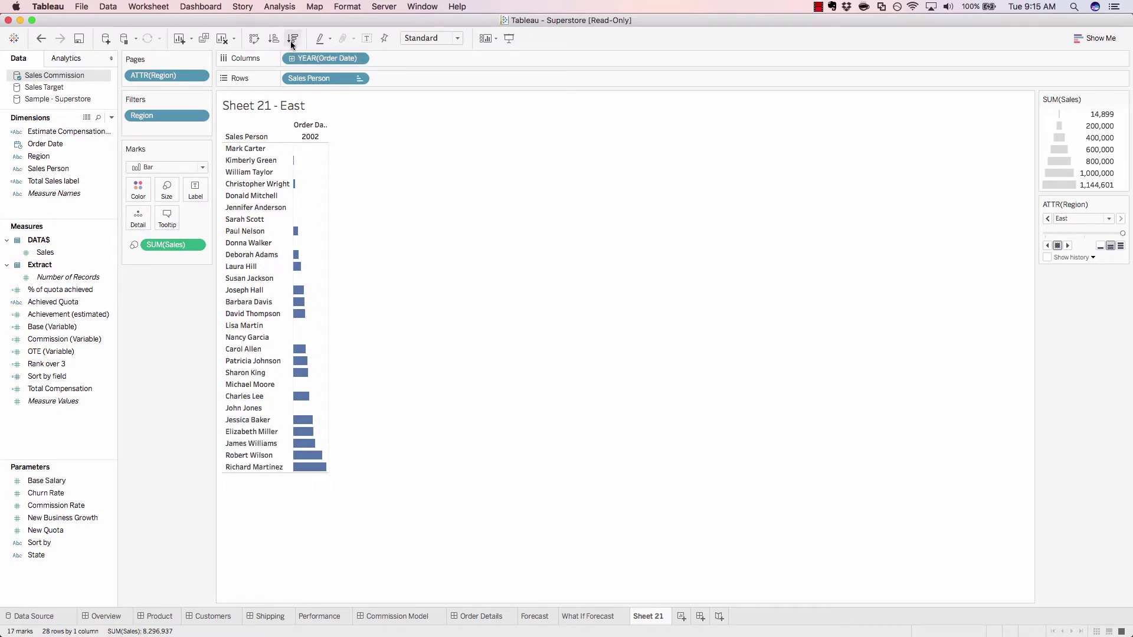
left_click(294, 39)
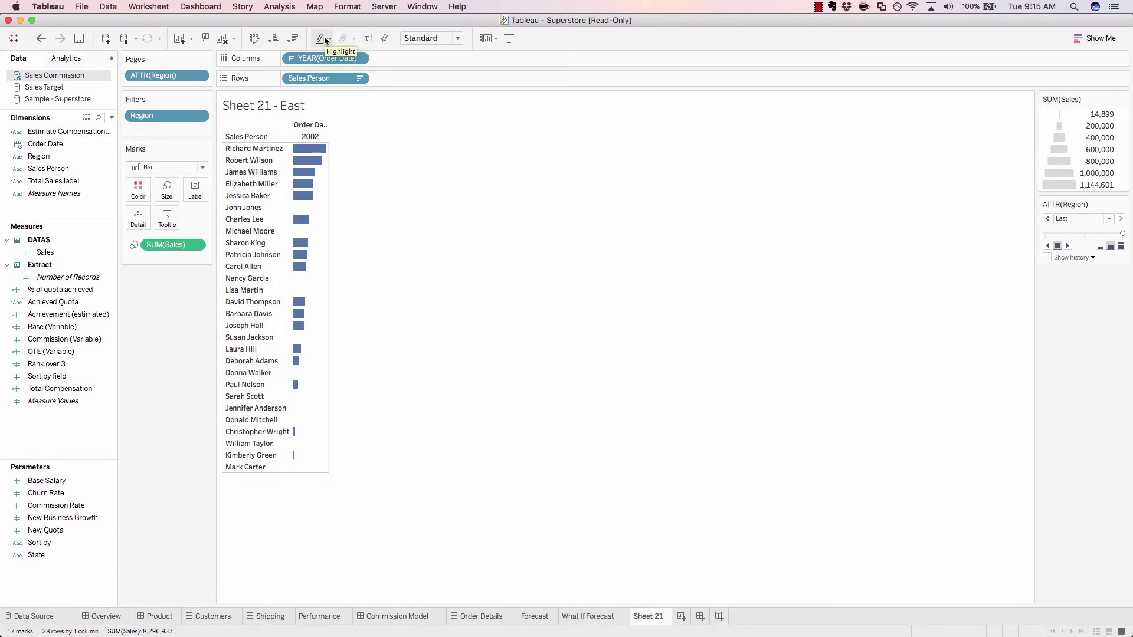
left_click(364, 38)
left_click(369, 40)
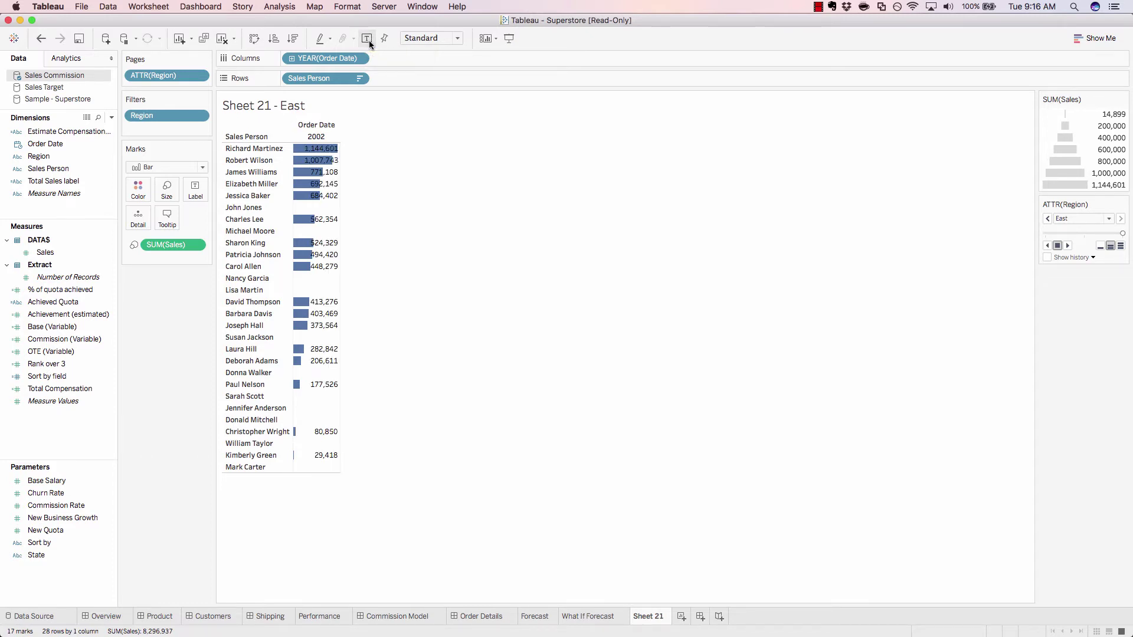
left_click(369, 40)
left_click(191, 187)
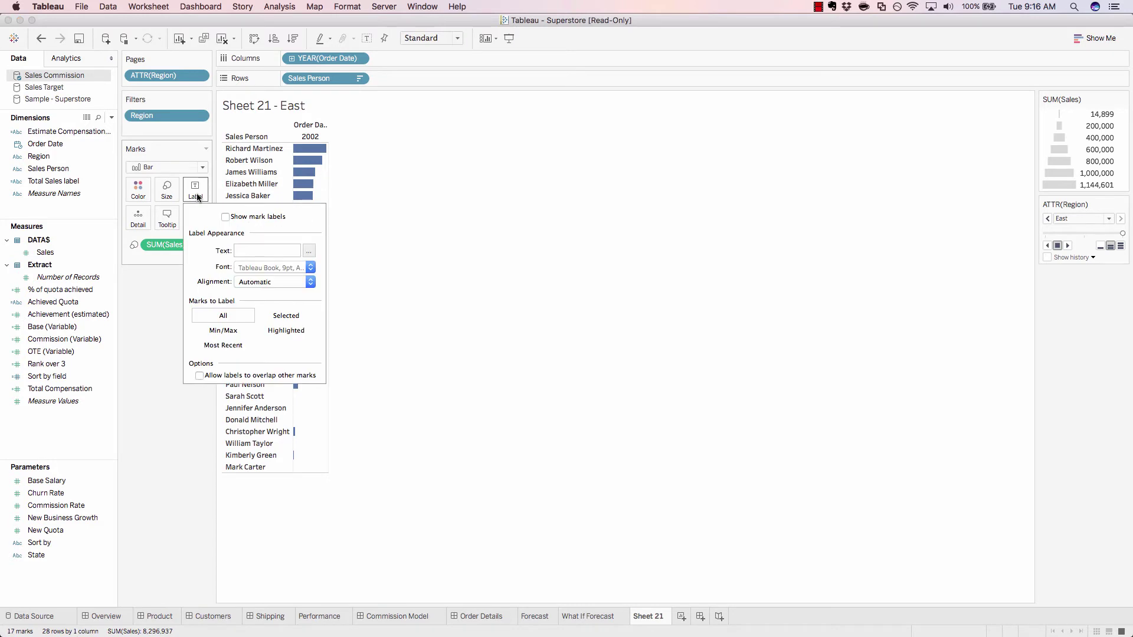
left_click(227, 218)
left_click(415, 236)
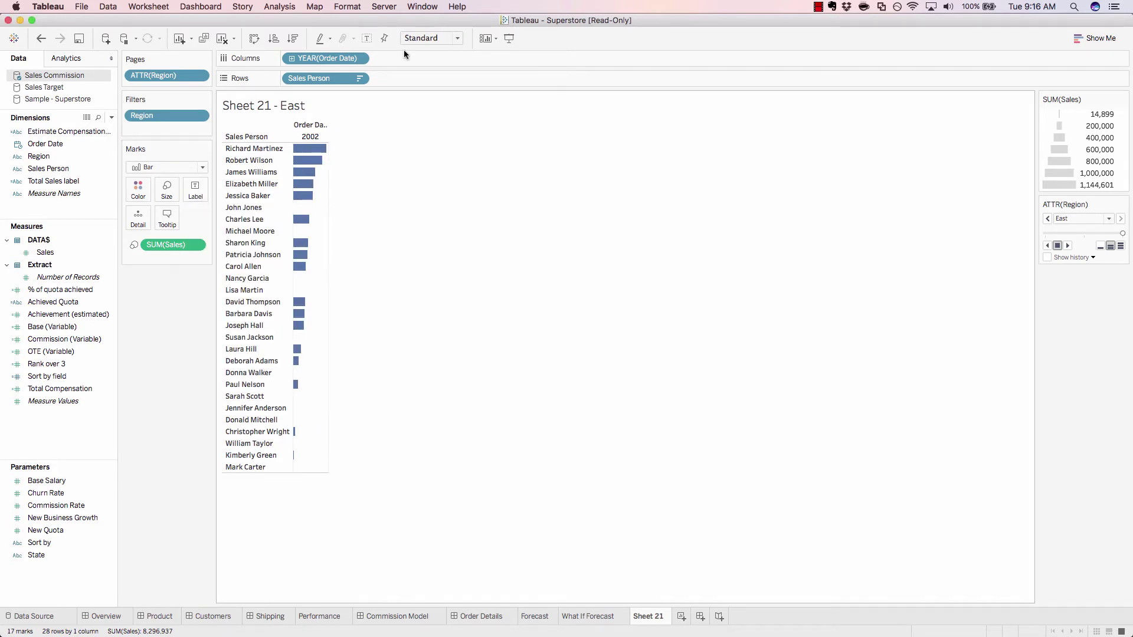
left_click(368, 39)
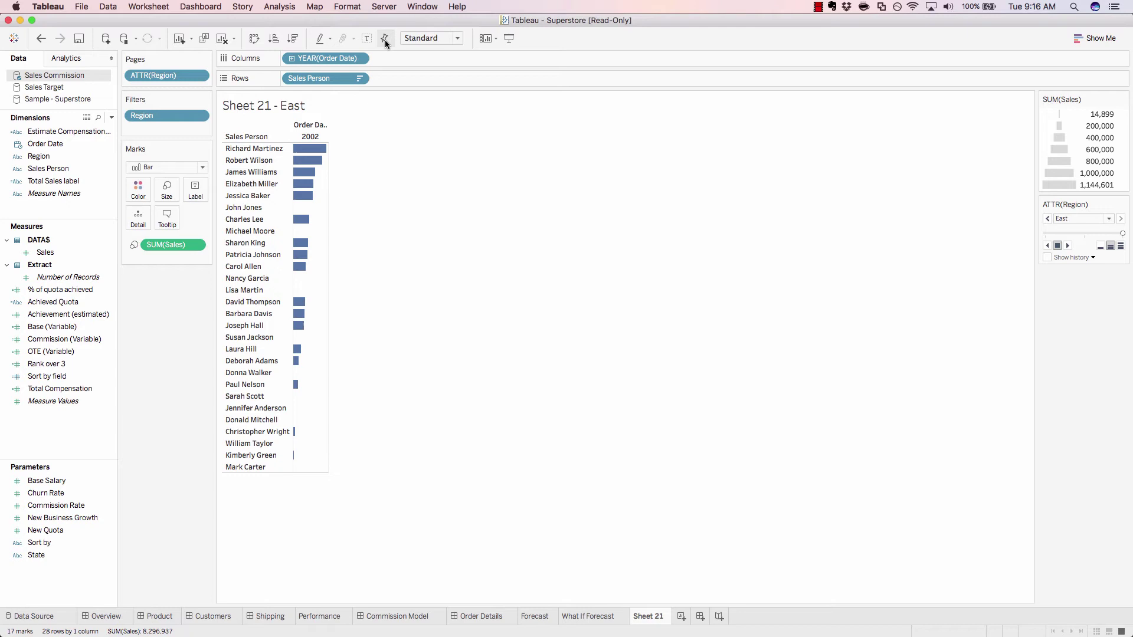
left_click(459, 39)
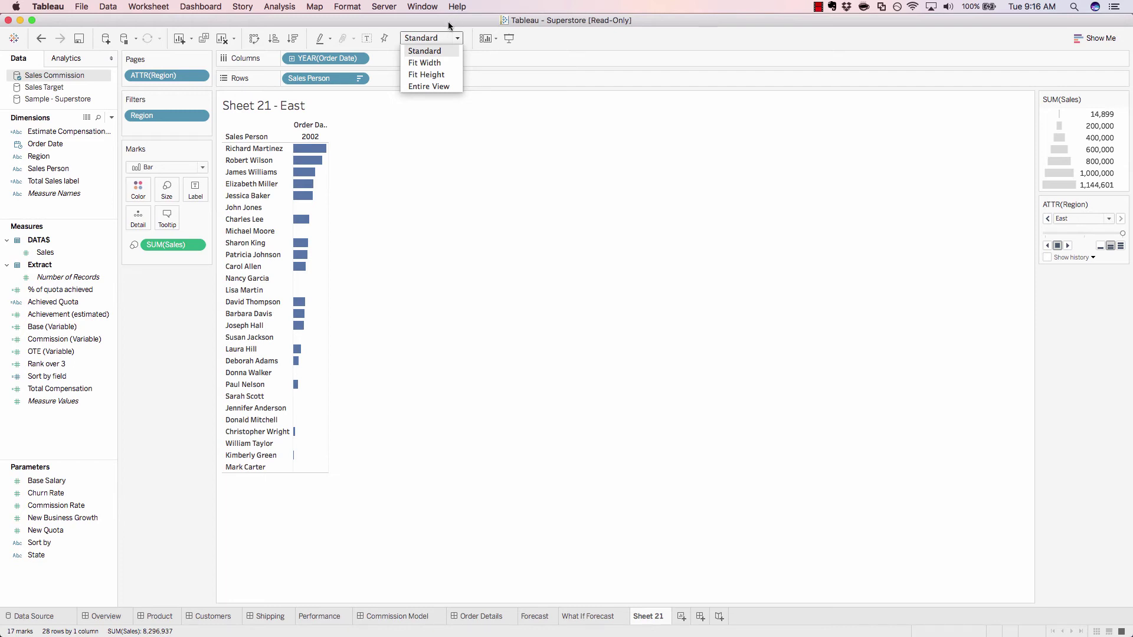
left_click(447, 21)
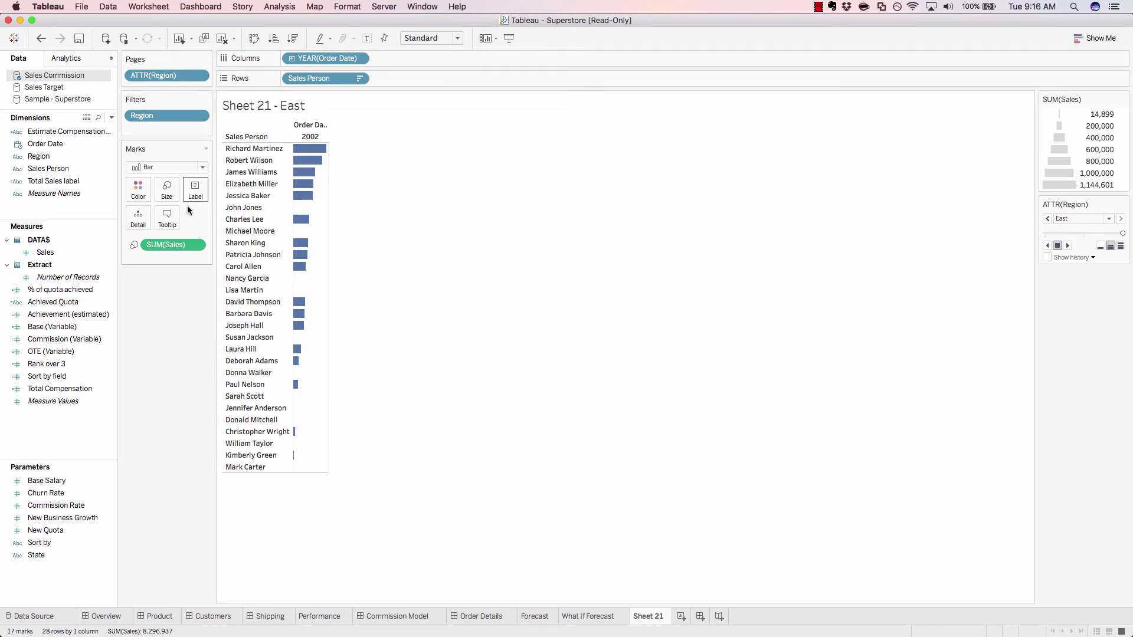
left_click(497, 40)
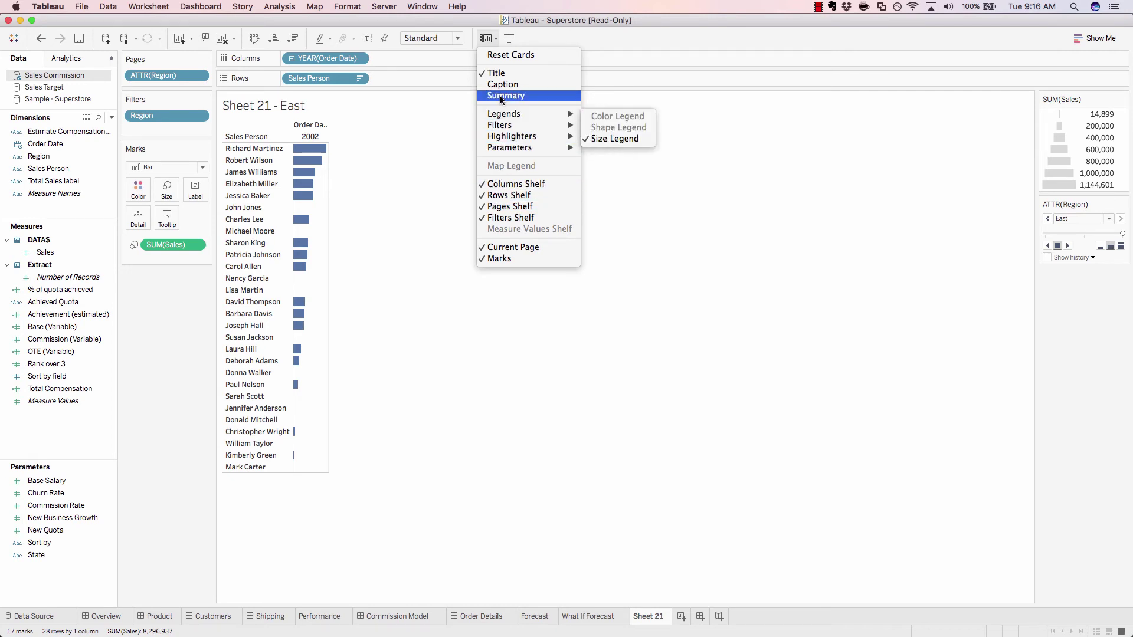
left_click(559, 38)
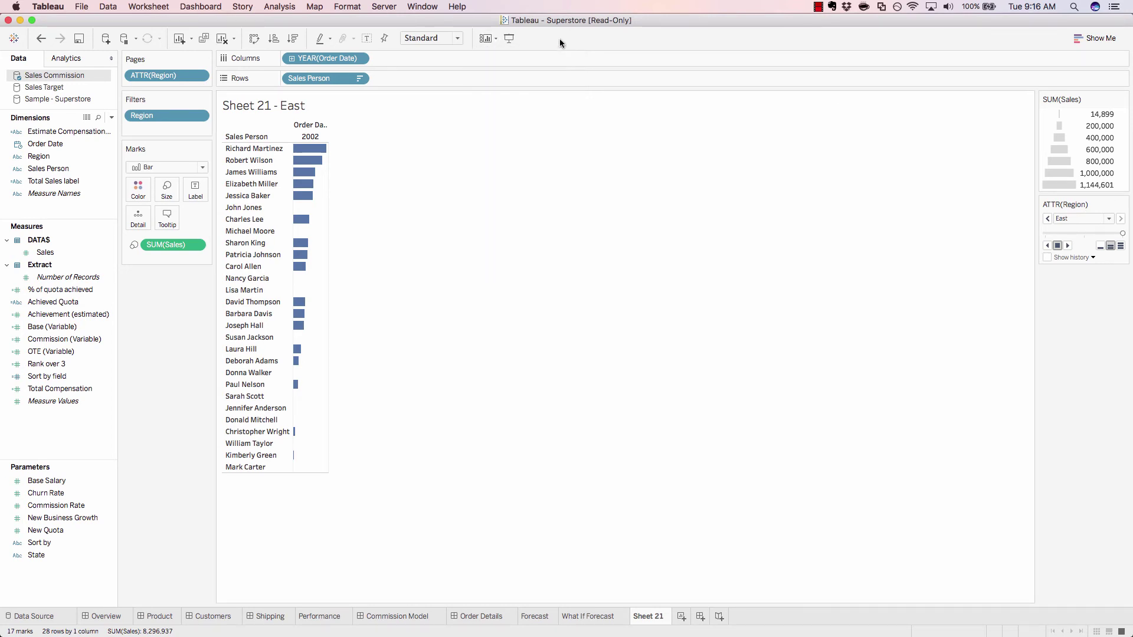
Switch to the Overview dashboard ($2,297,201 sales, $286,397 profit) and return to normal editing view
left_click(509, 38)
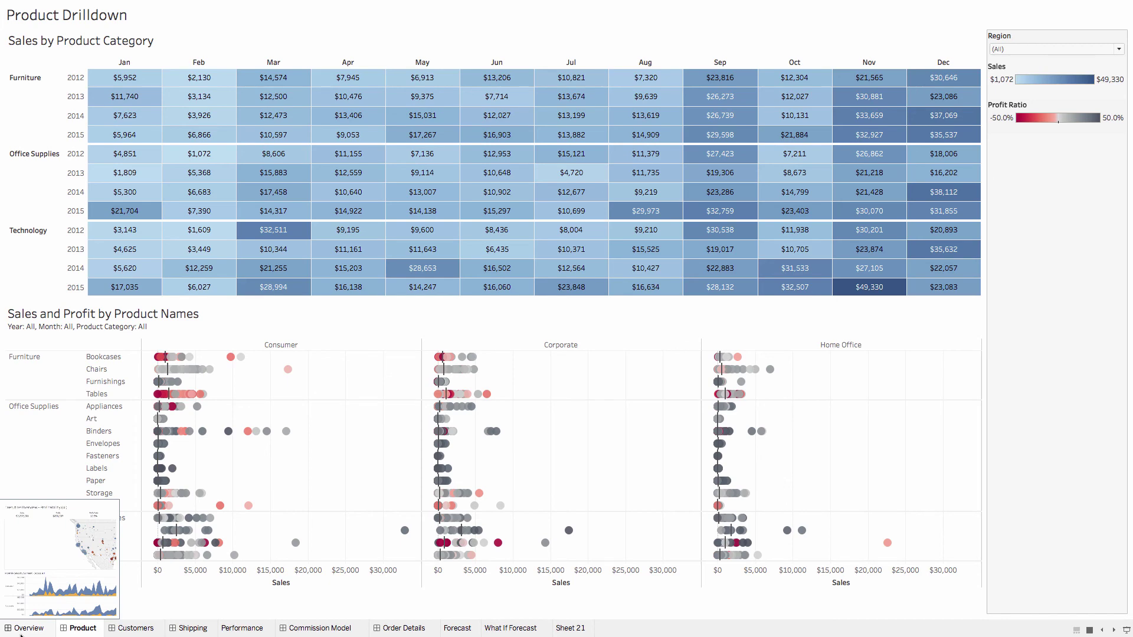
left_click(21, 633)
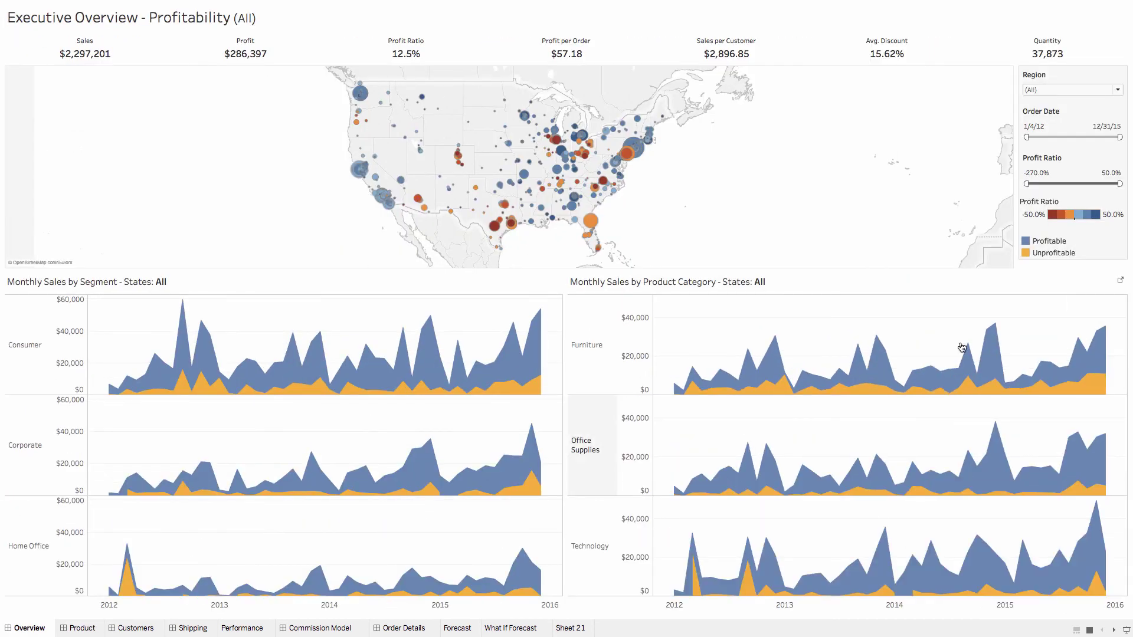
mouse_move(1056, 5)
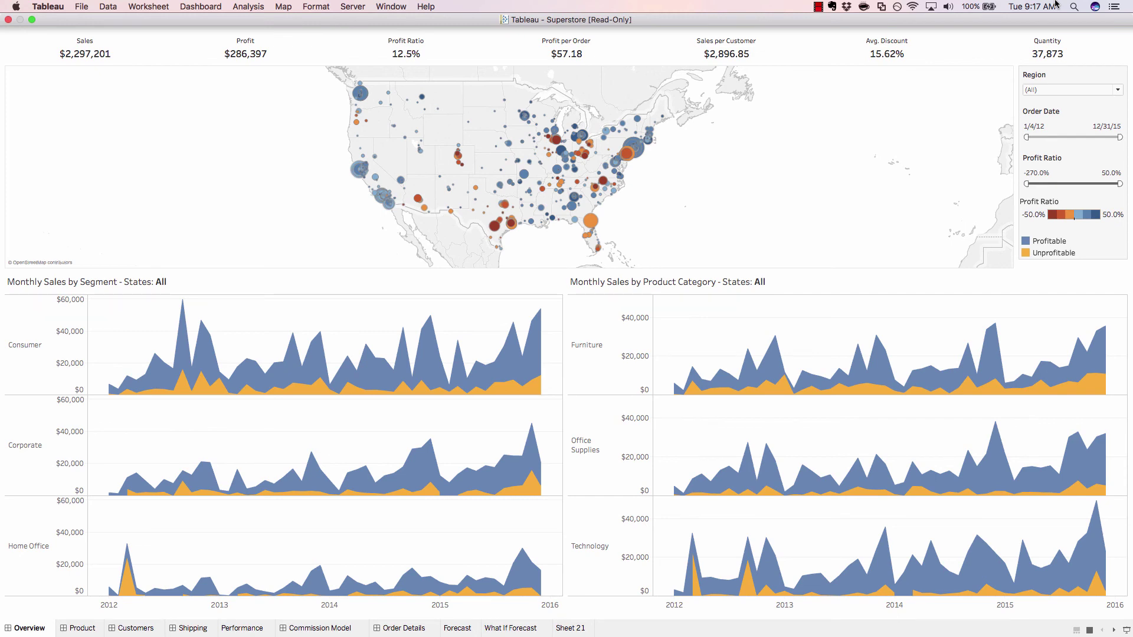
key("Escape")
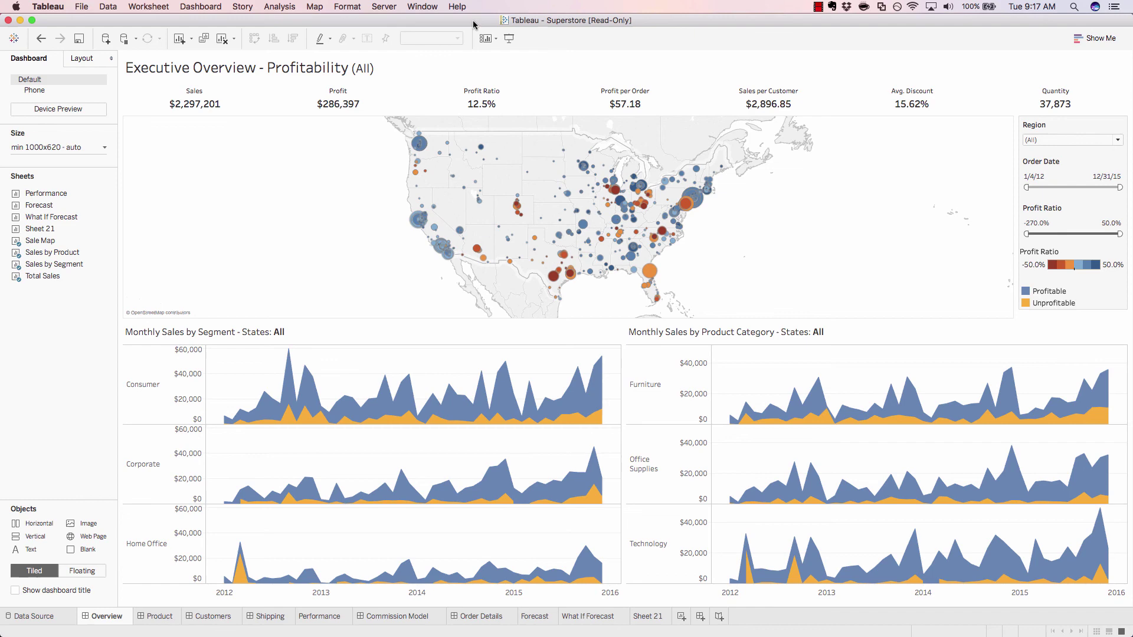
mouse_move(345, 486)
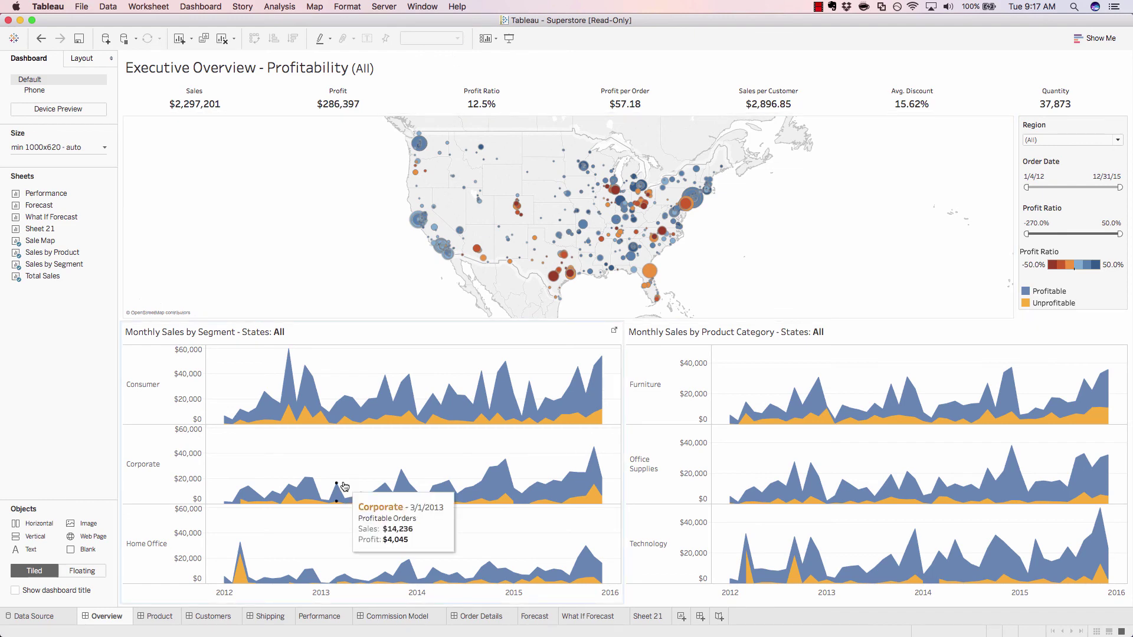